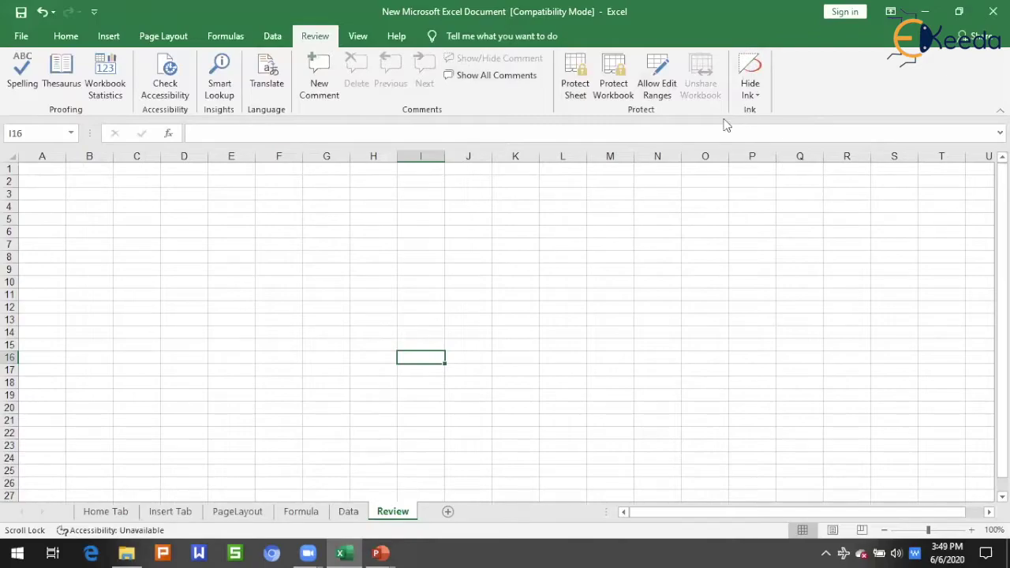
Enter a first name in A2 and a surname in A3.
click(315, 293)
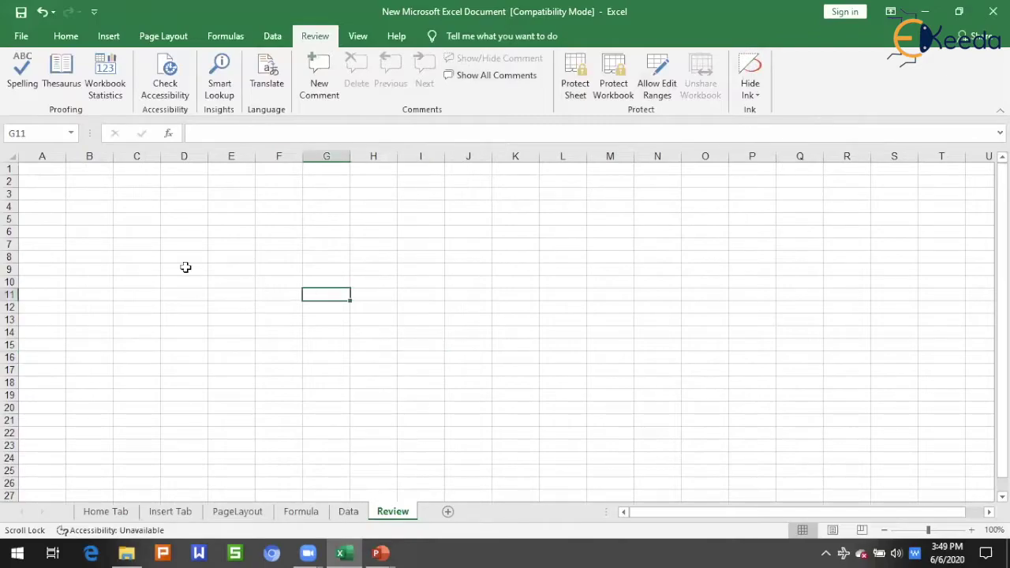
click(37, 176)
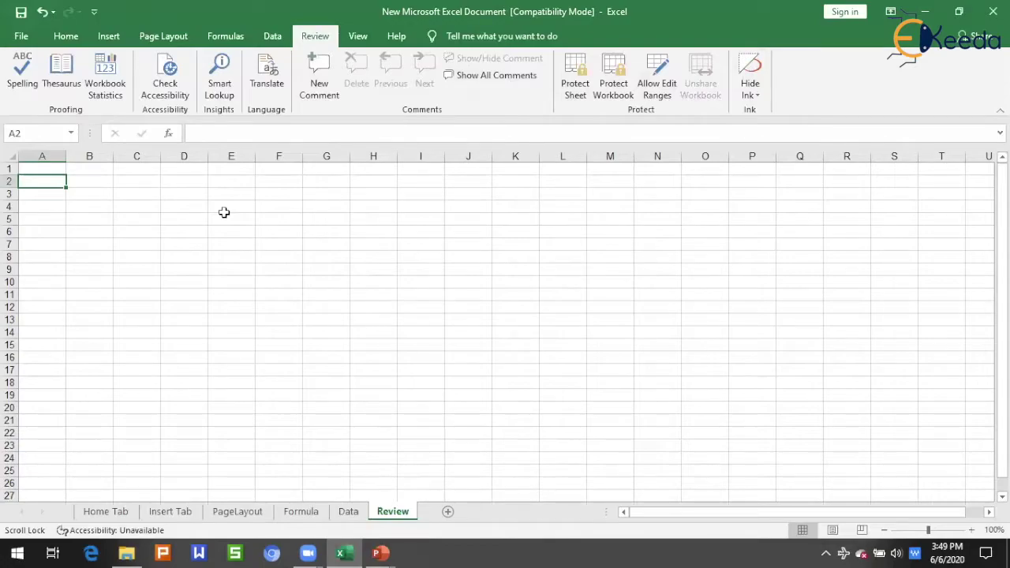
text(Omkar)
key(Return)
text(Desai)
key(Return)
Run a spell check from A2 and dismiss the no-errors completion message.
click(200, 244)
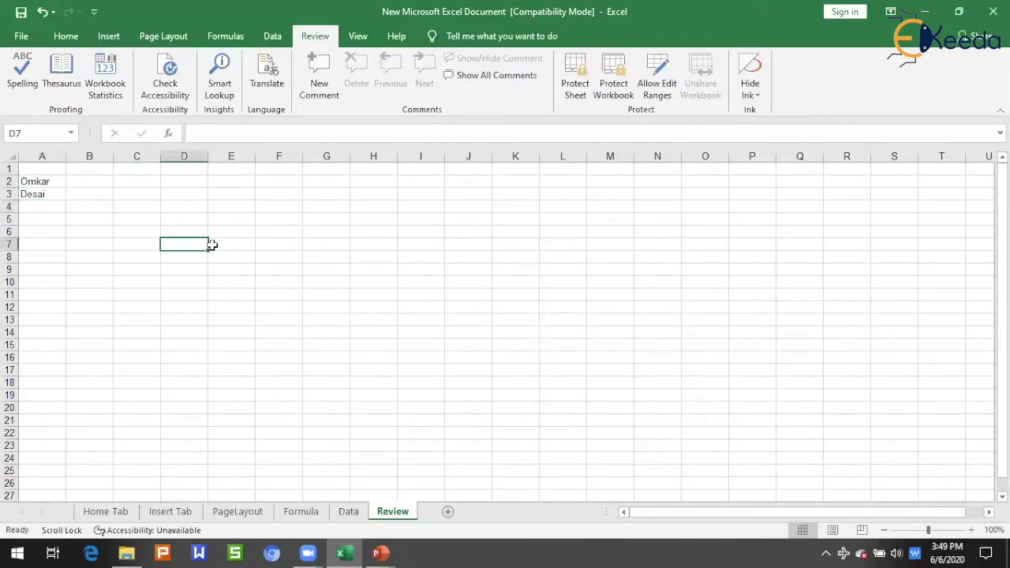
click(34, 182)
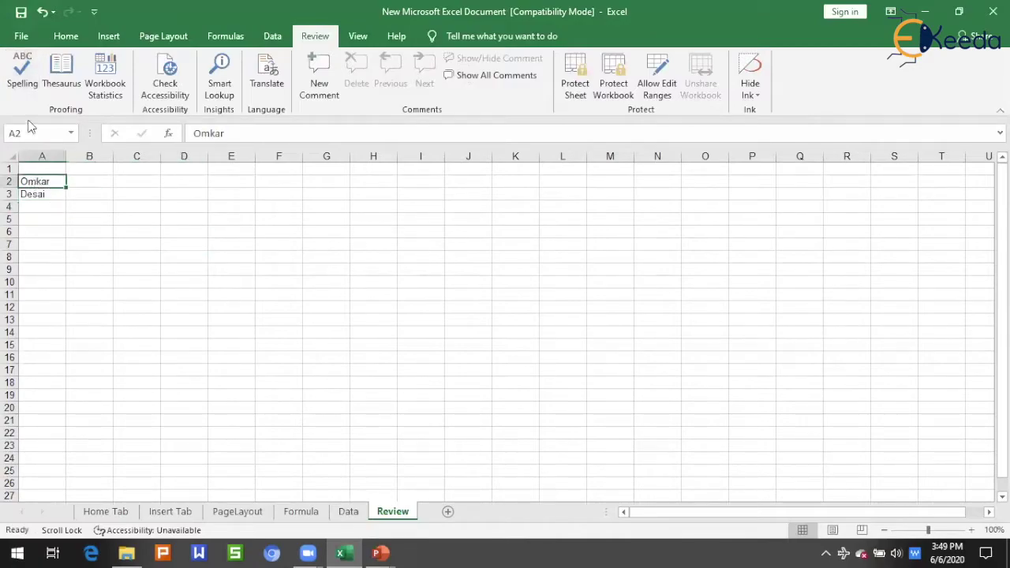
click(23, 72)
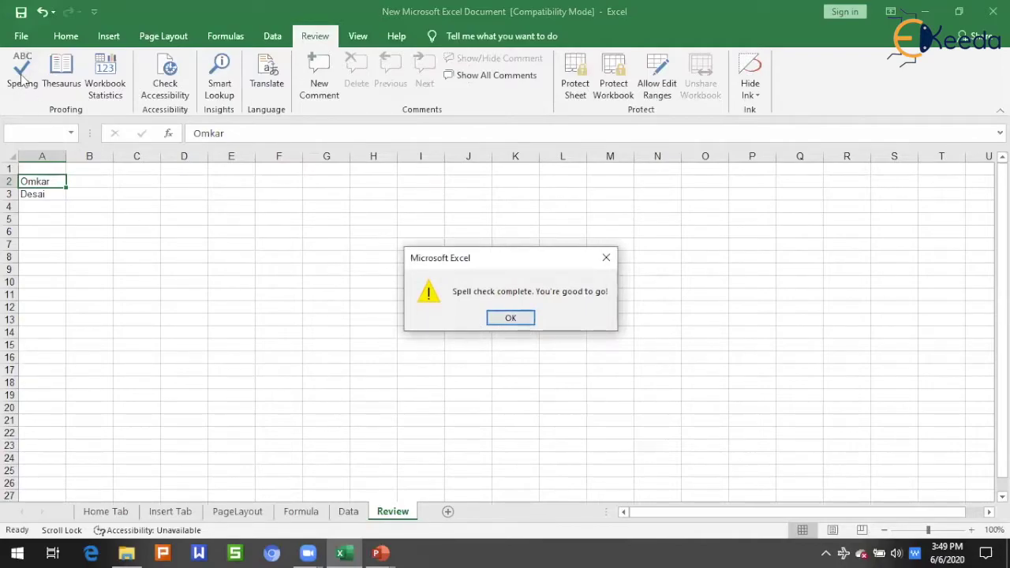
click(512, 318)
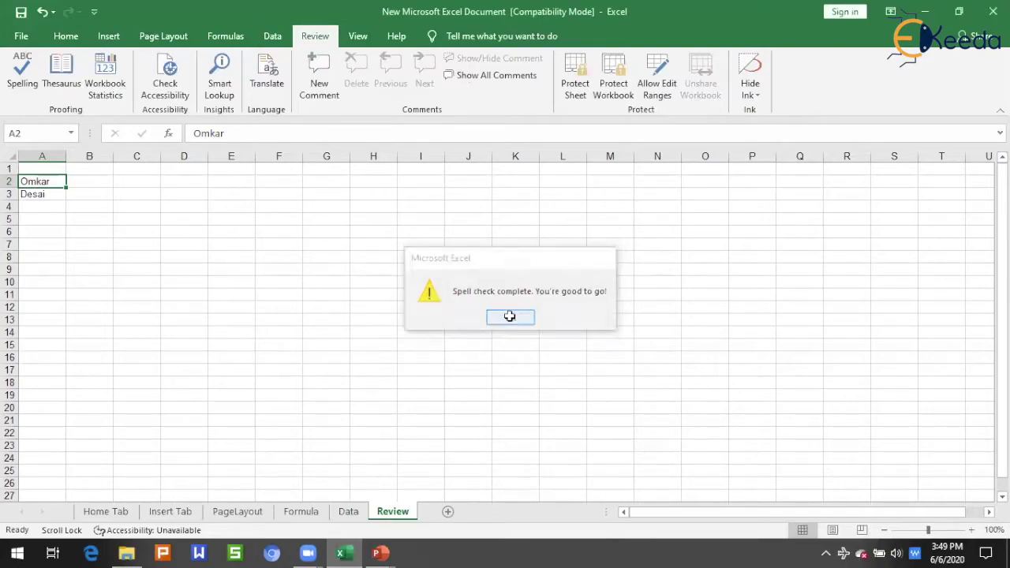
Enter the misspelled word 'loive' in A4 and spell check it until Spelling suggests olive, live, love.
click(48, 207)
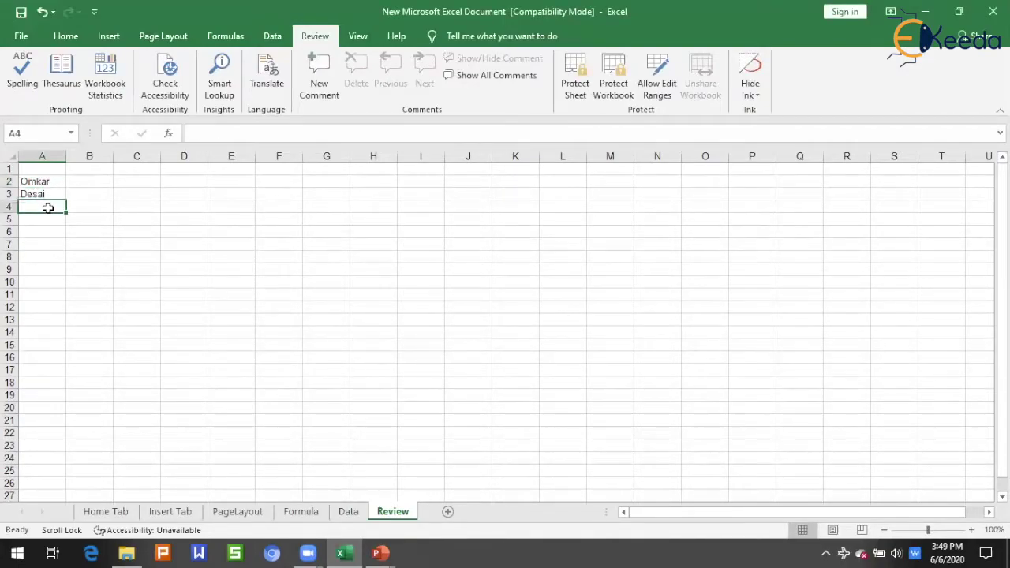
text(mys)
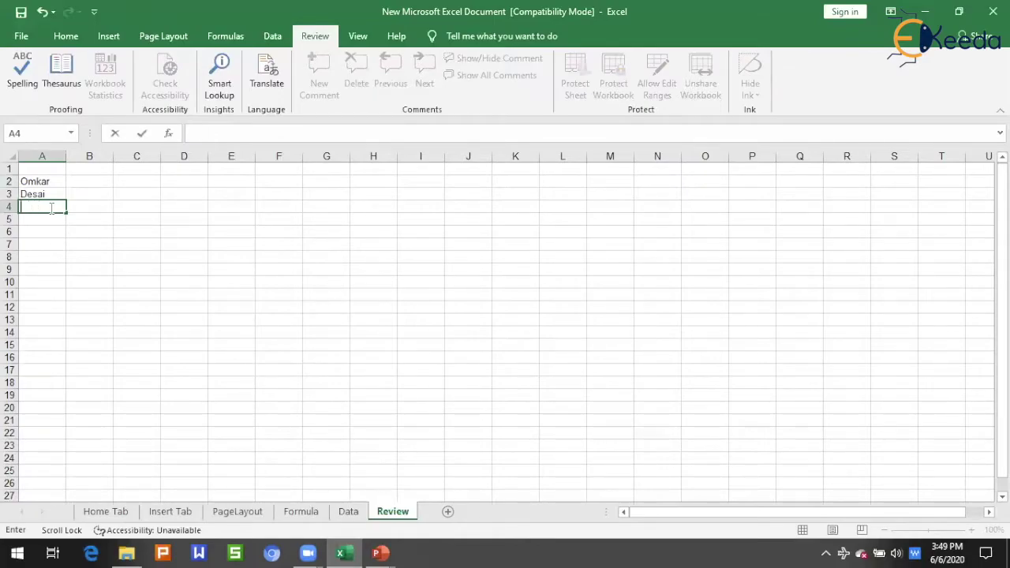
text(loivwe)
key(Tab)
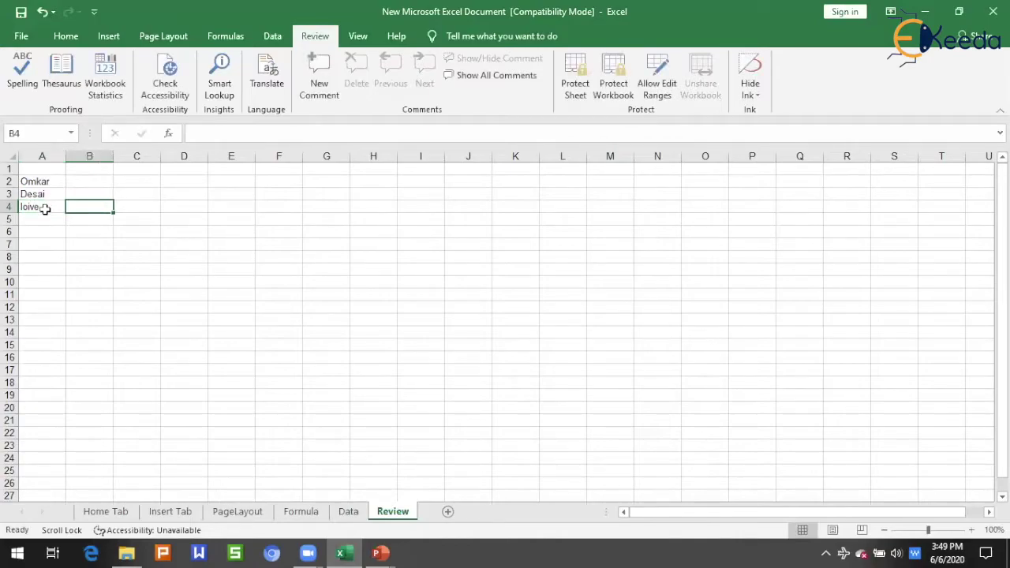
click(40, 205)
click(23, 85)
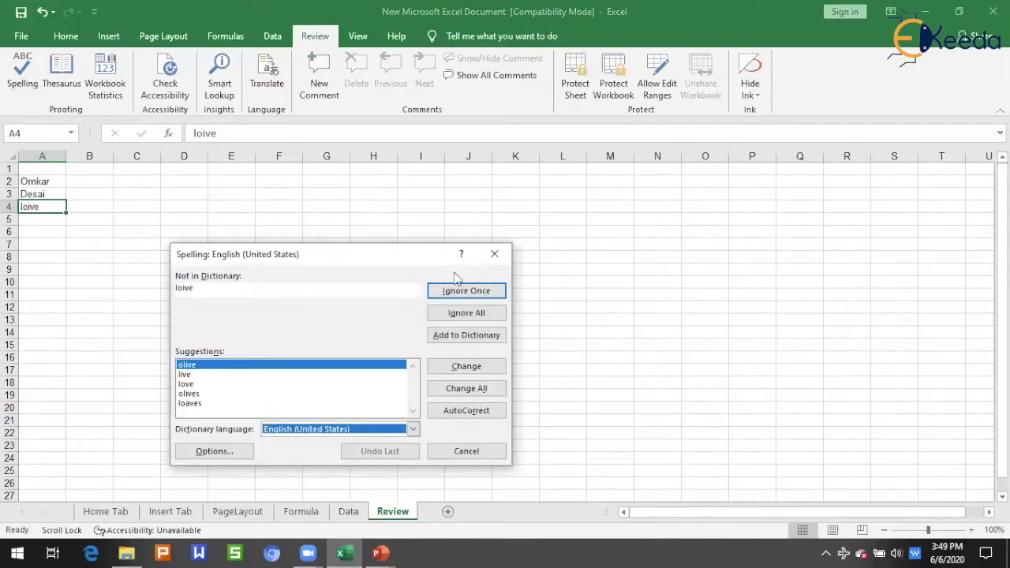
click(494, 253)
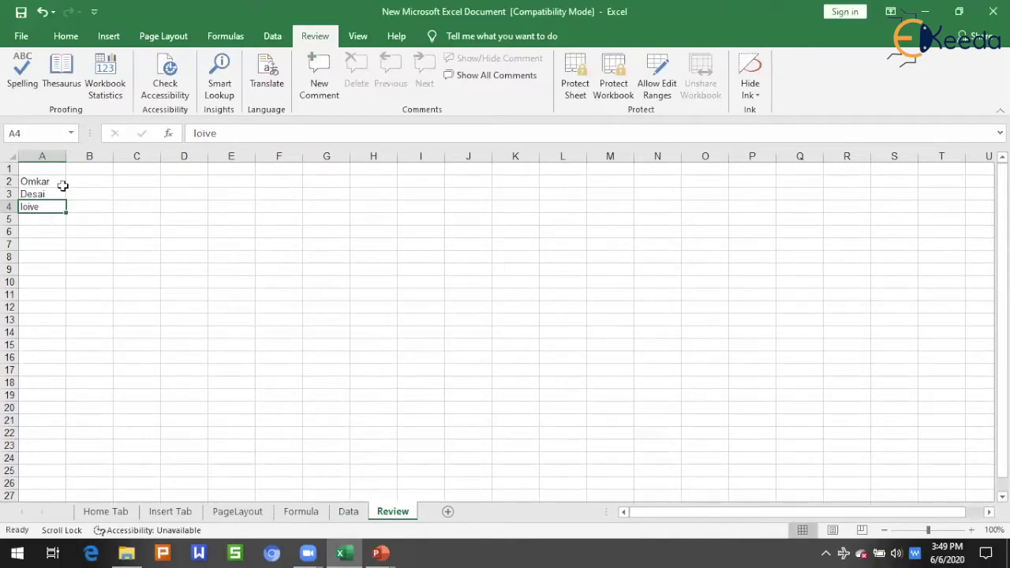
click(21, 80)
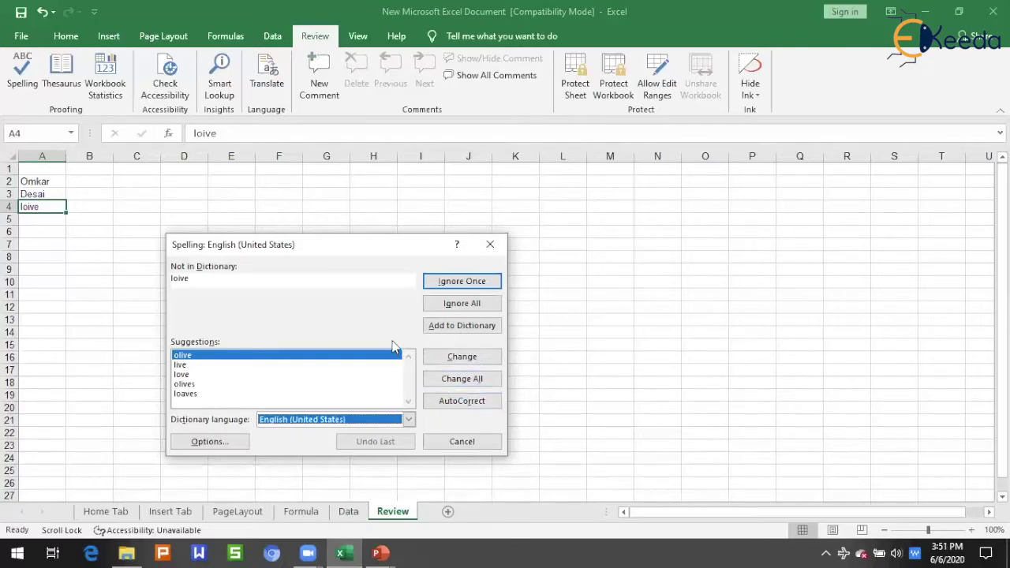
Review the proofing Options from the Spelling dialog, then cancel the spell check, leaving 'loive'.
click(239, 443)
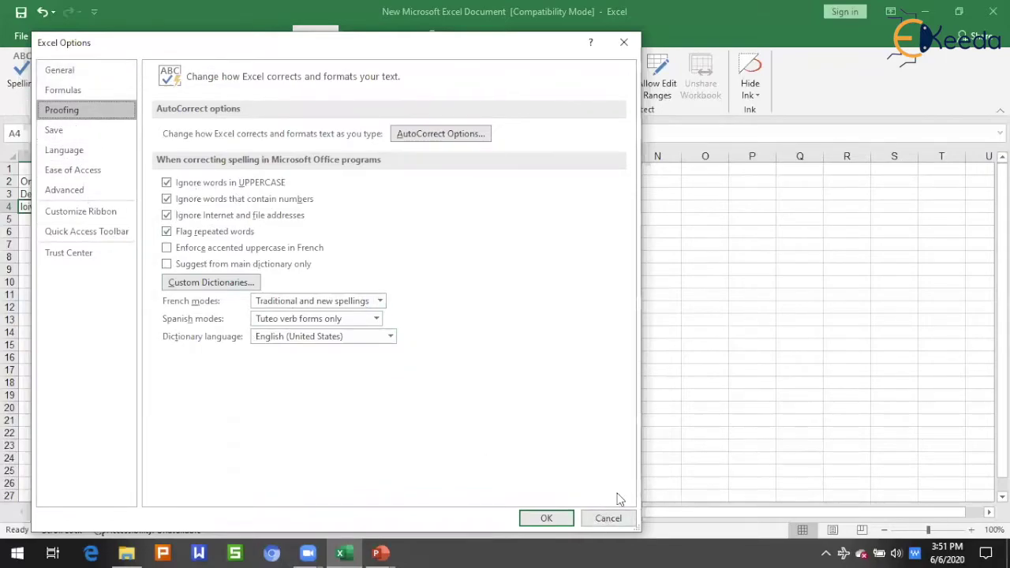
click(607, 517)
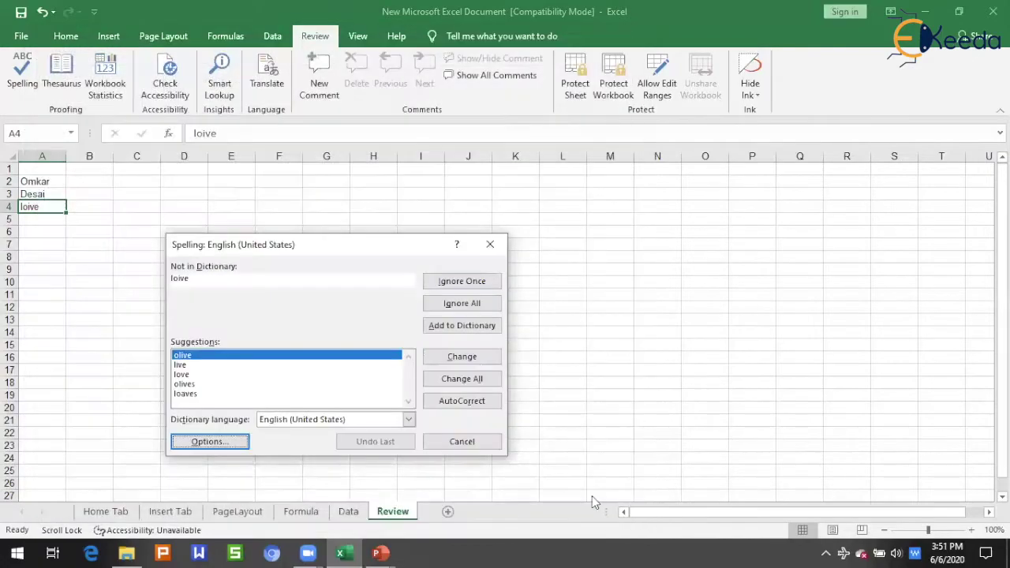
click(481, 447)
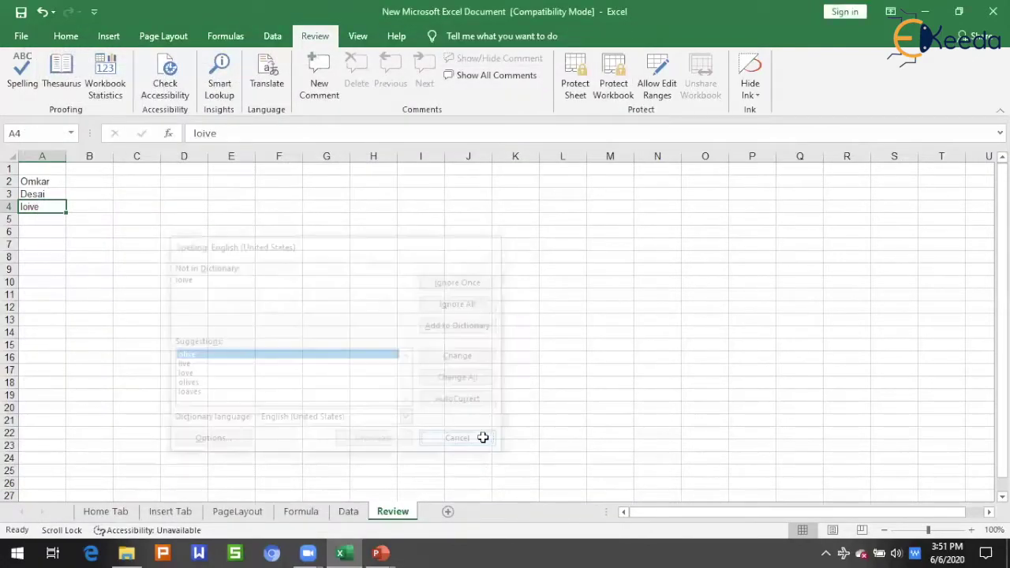
click(118, 93)
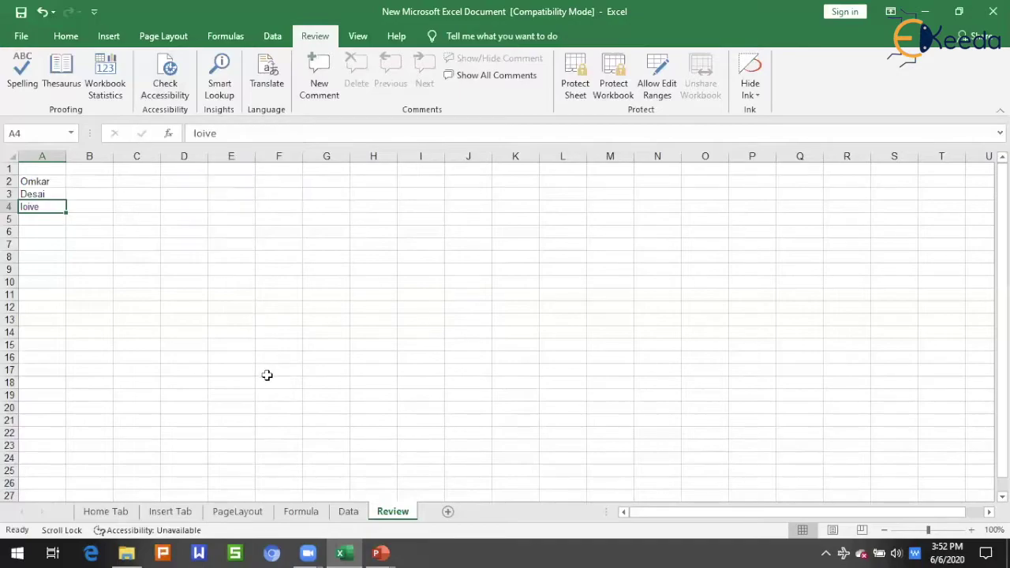
Smart Lookup the first name in A2, browsing the Define and Explore results.
click(57, 184)
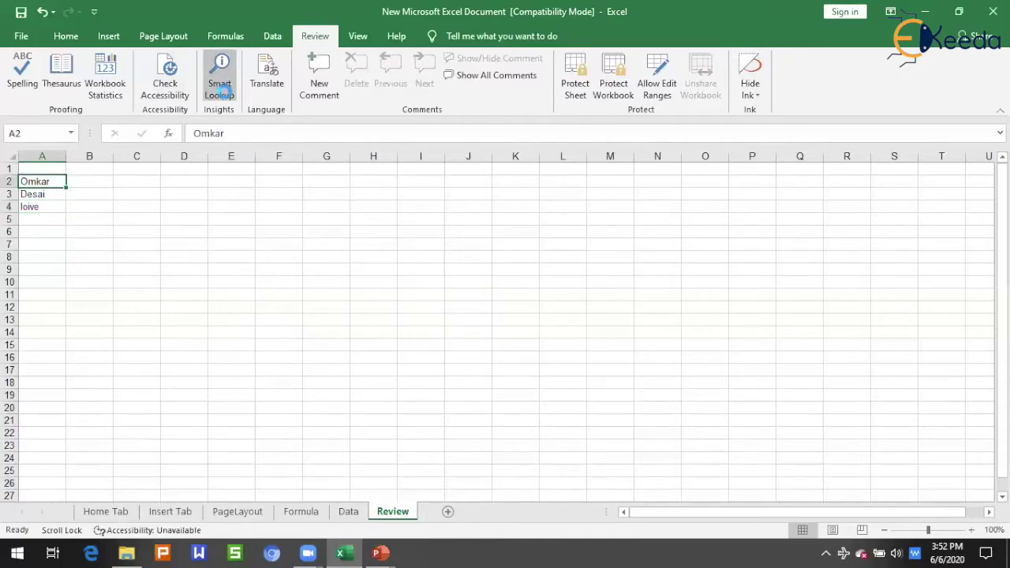
click(220, 69)
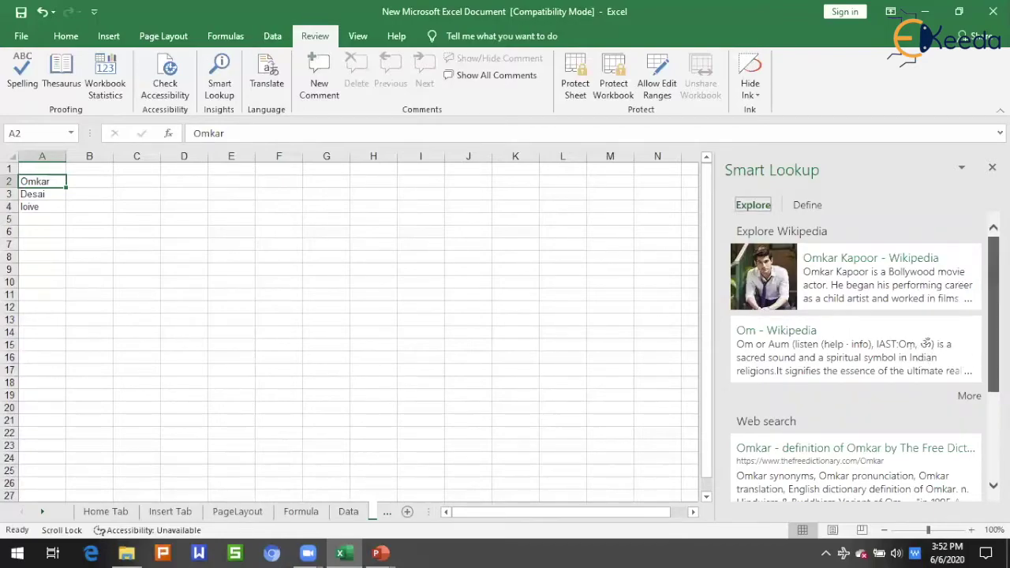
scroll(865, 330, down, 3)
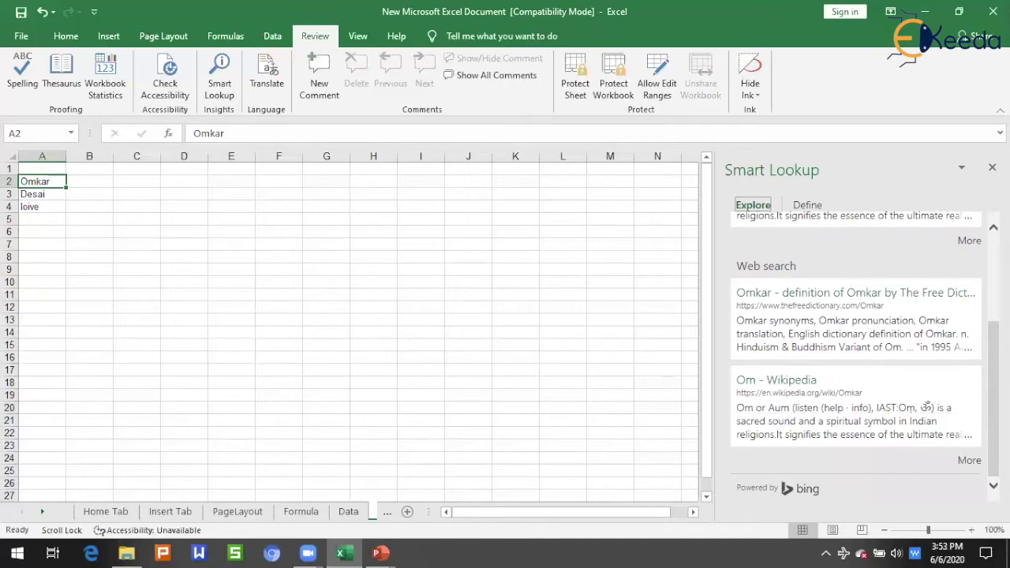
scroll(865, 352, up, 1)
scroll(866, 352, down, 1)
click(820, 209)
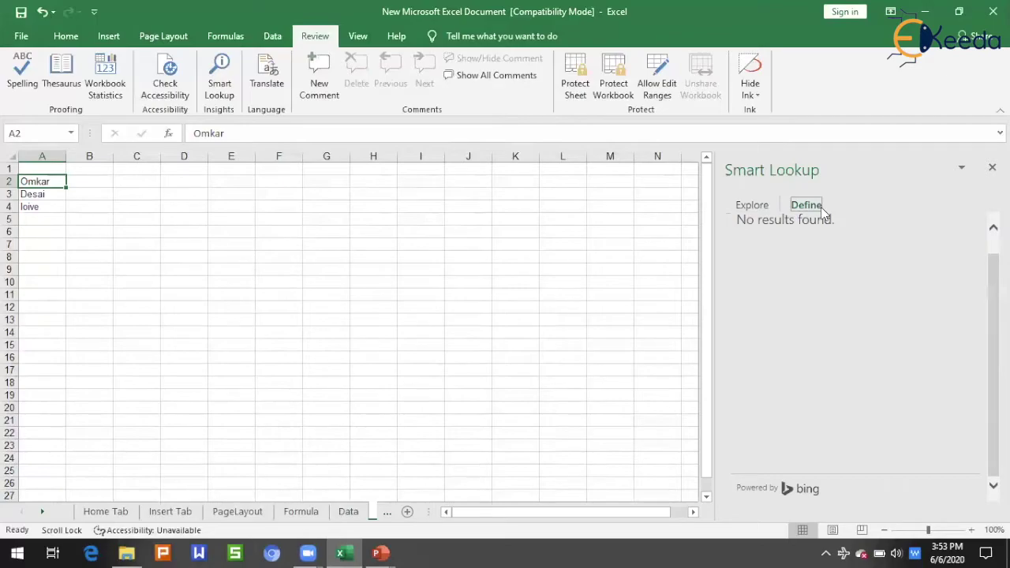
click(754, 205)
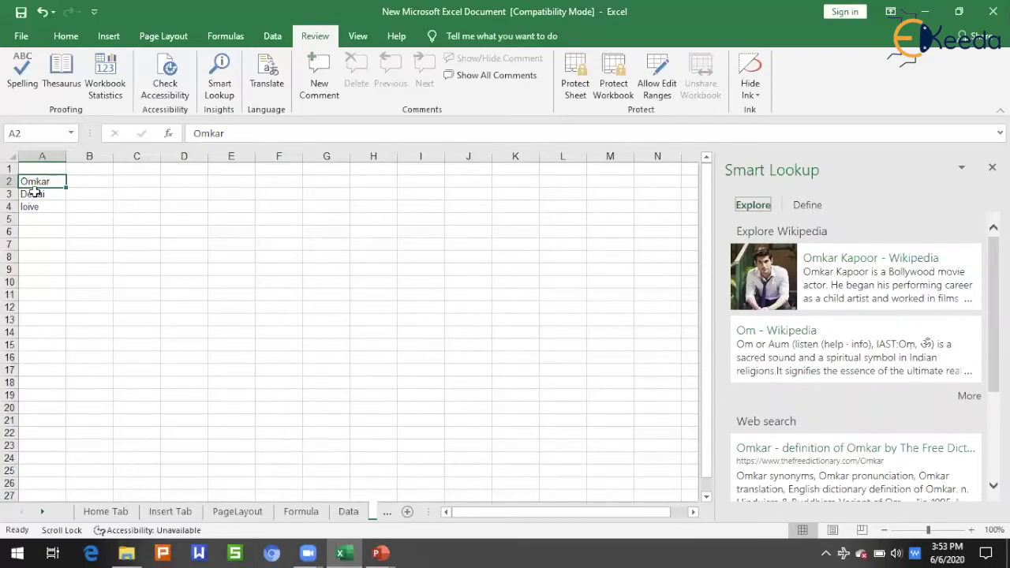
Smart Lookup the surname in A3 instead, then close the lookup pane.
click(33, 194)
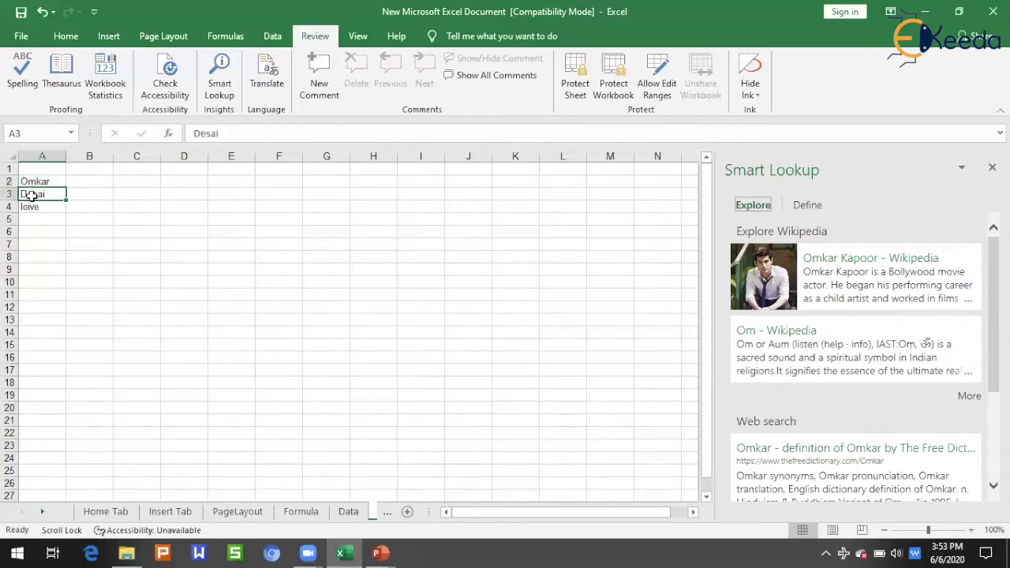
click(220, 86)
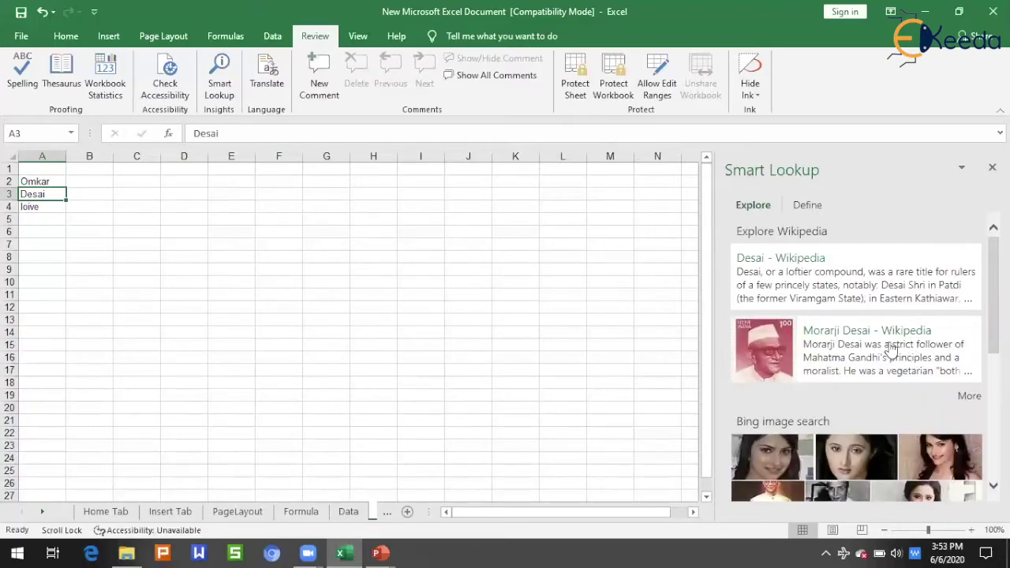
click(991, 167)
click(468, 244)
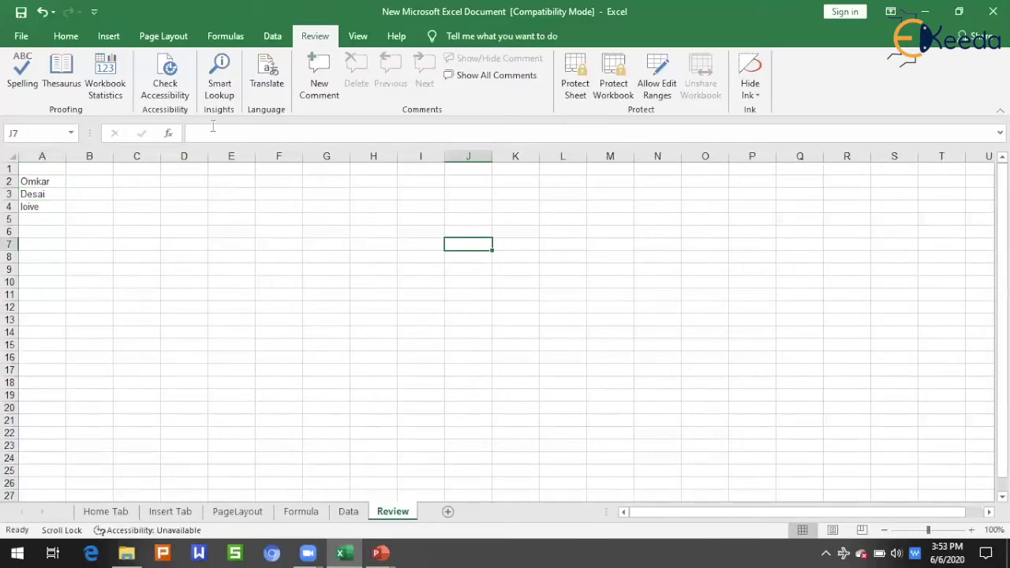
click(35, 181)
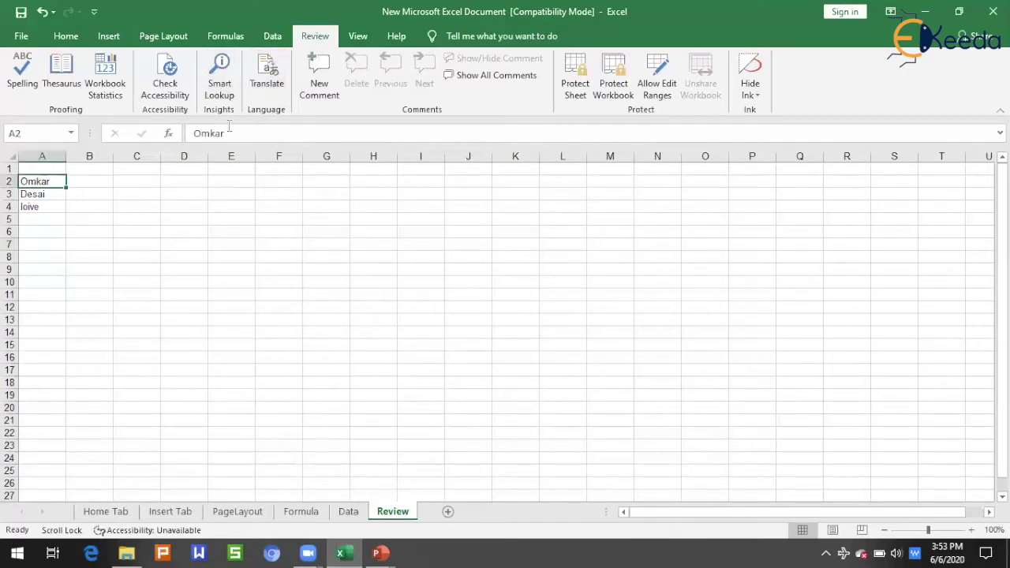
click(266, 82)
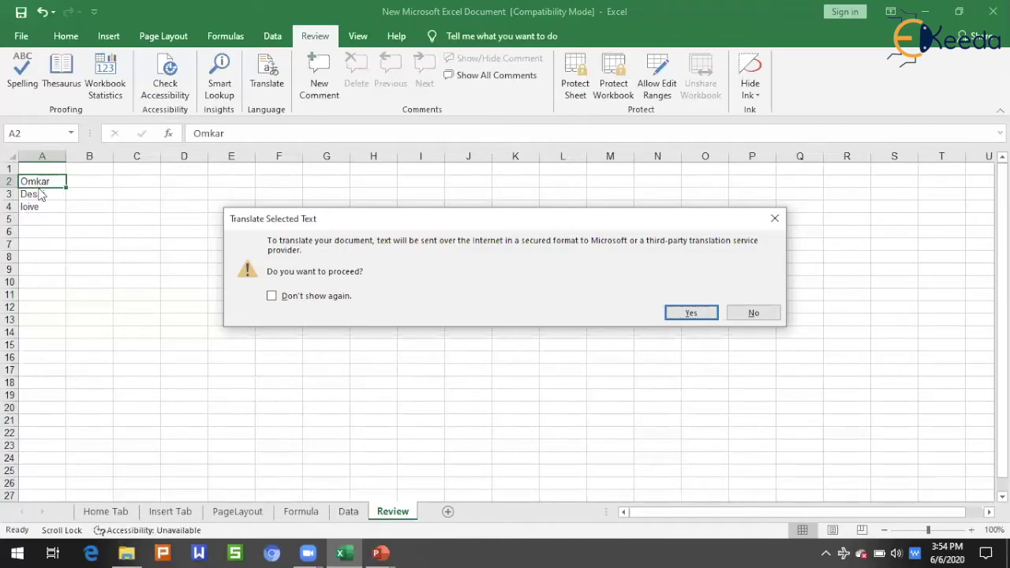
click(753, 313)
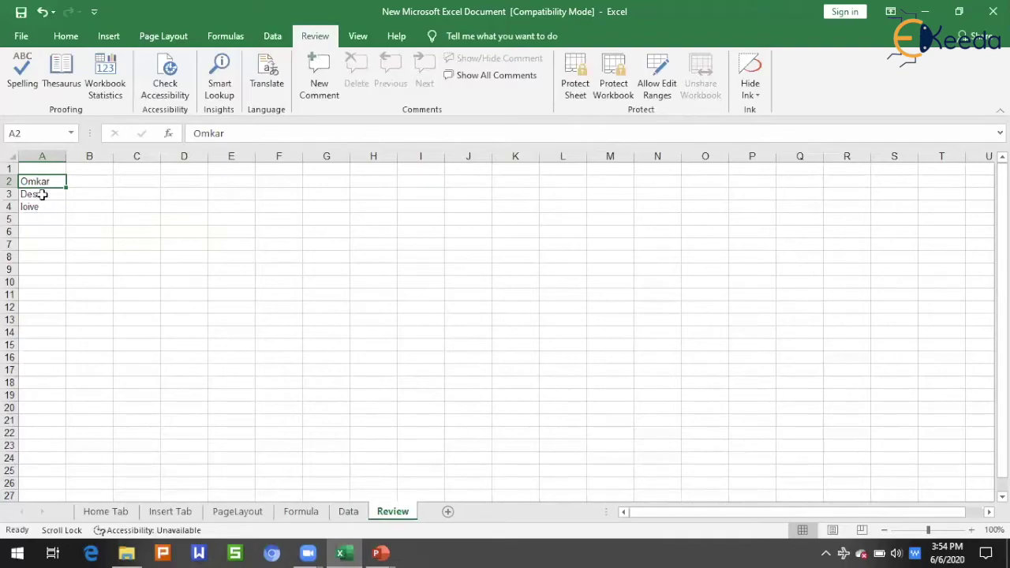
click(101, 207)
Enter 100 in D5 and add a comment to it from the Review tab.
click(186, 222)
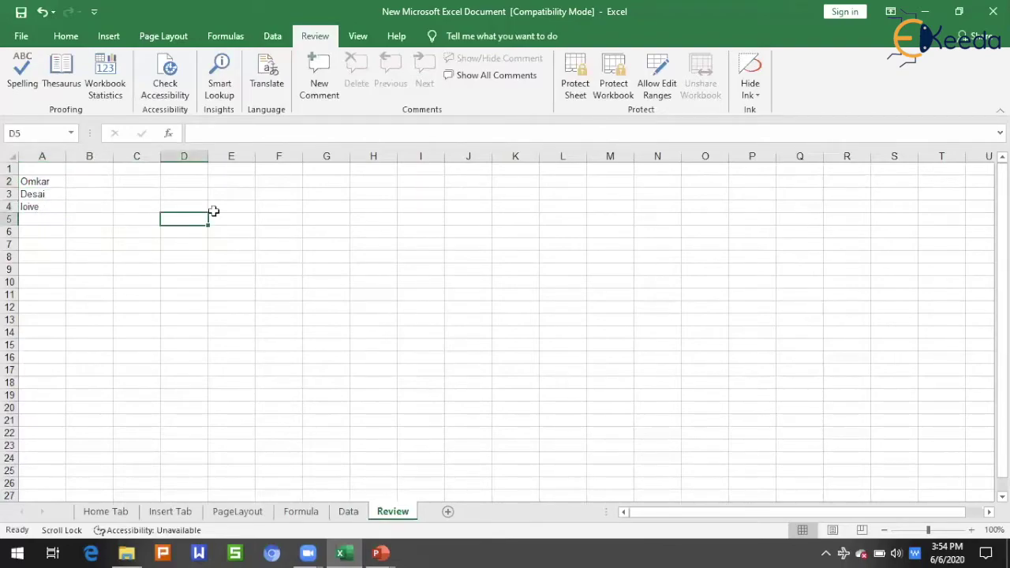
text(100)
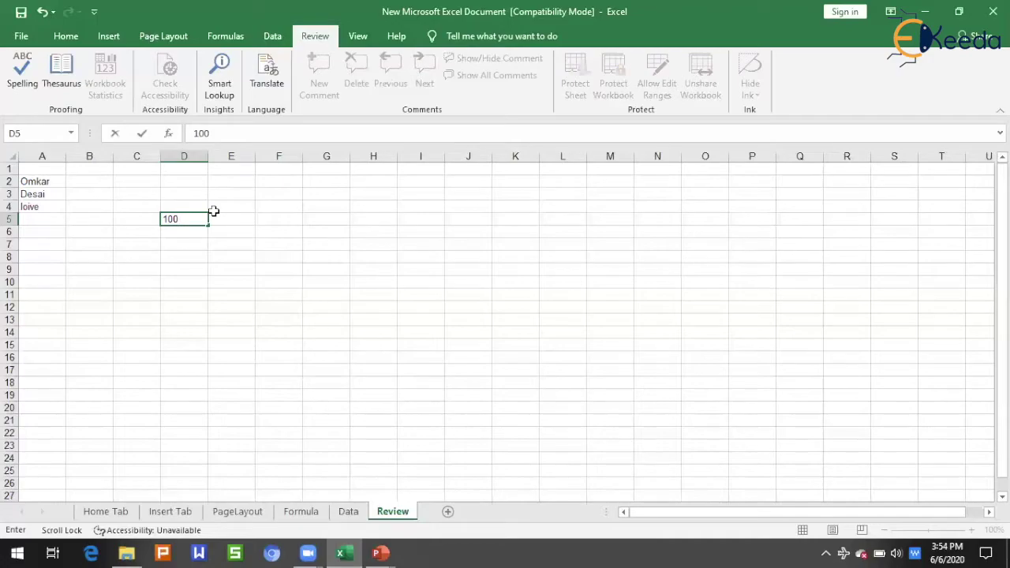
click(214, 219)
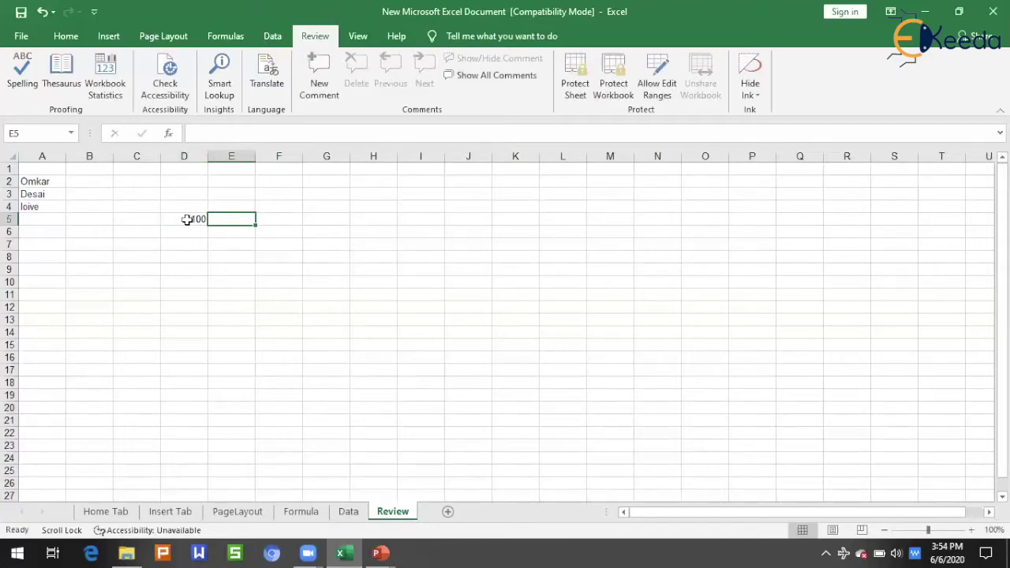
click(186, 219)
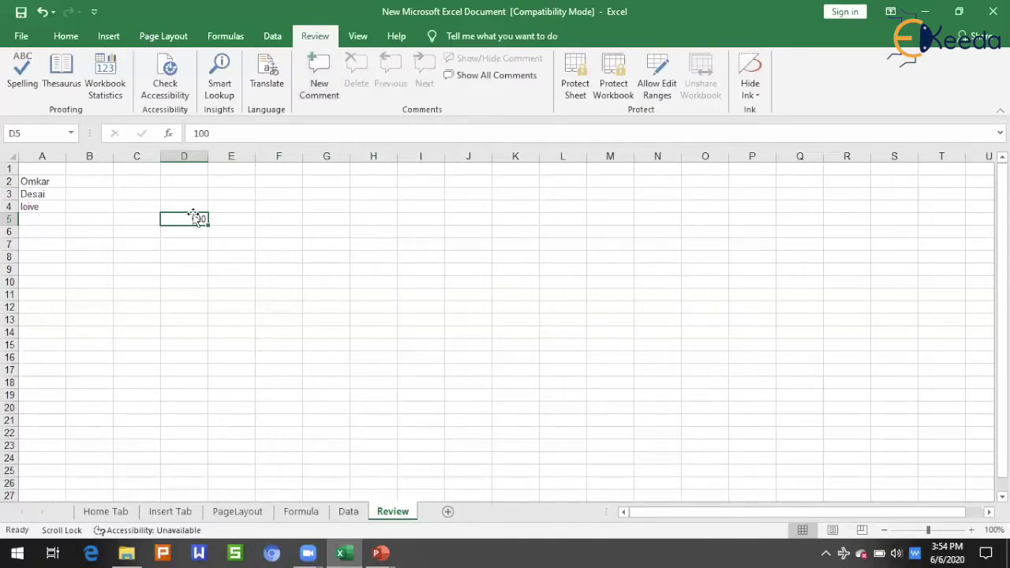
click(316, 101)
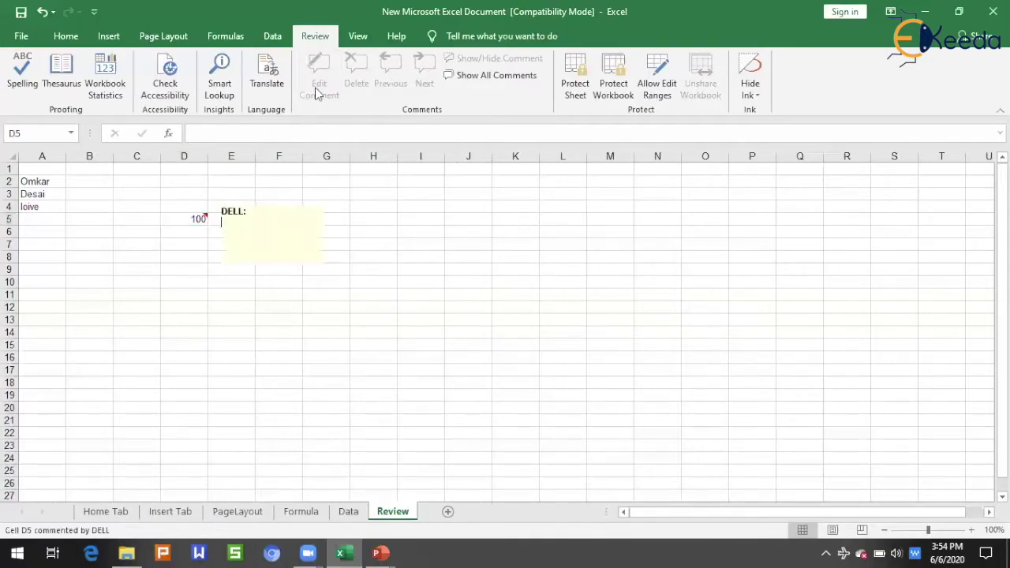
click(351, 328)
Open and dismiss D5's right-click menu, and preview its comment by moving off the cell.
right_click(196, 218)
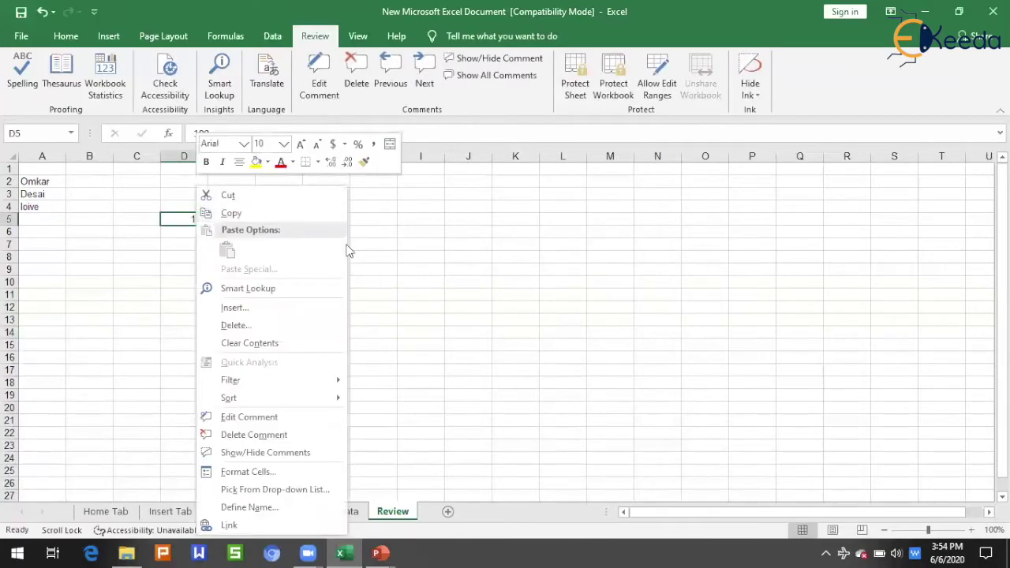
click(454, 280)
right_click(196, 218)
click(228, 294)
click(176, 253)
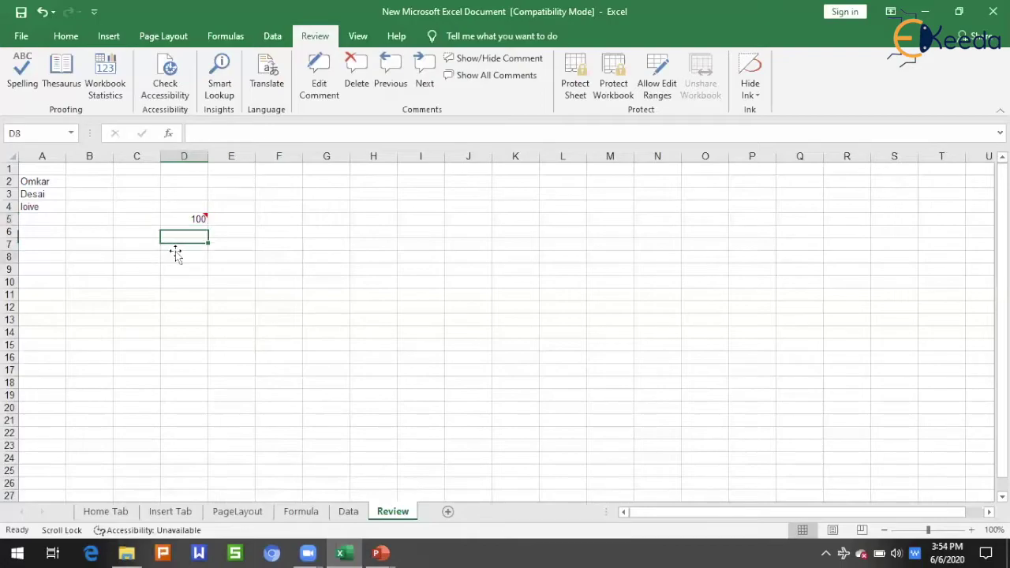
click(198, 219)
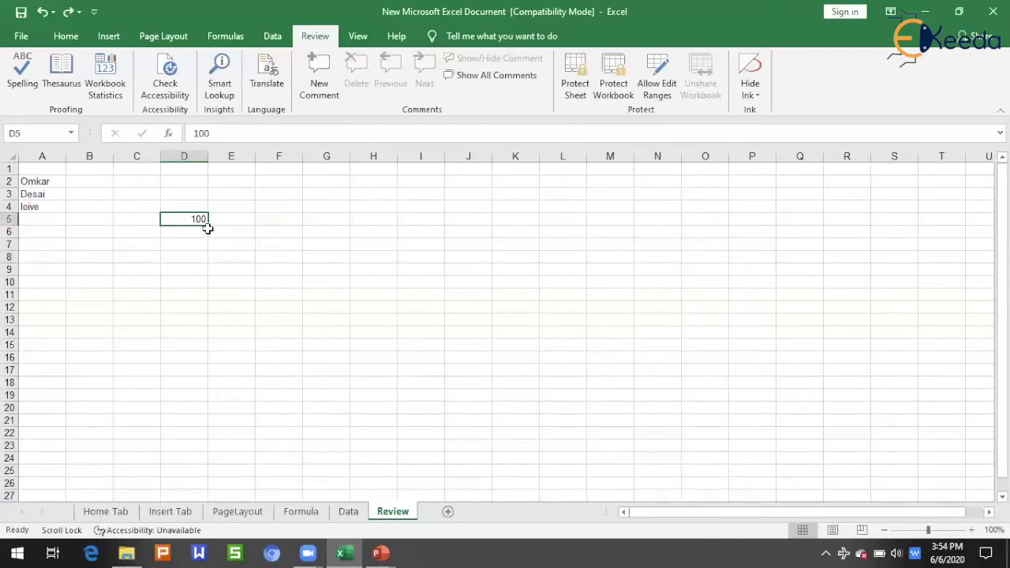
right_click(286, 242)
click(195, 220)
click(194, 218)
Insert a comment on D5 via right-click and replace its author label with the author's full name.
right_click(192, 218)
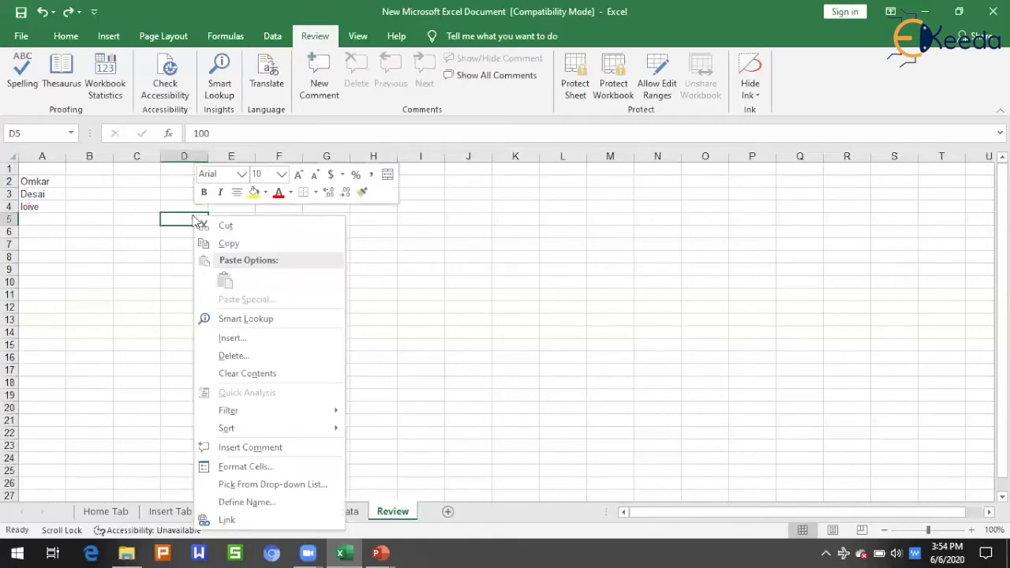
click(246, 447)
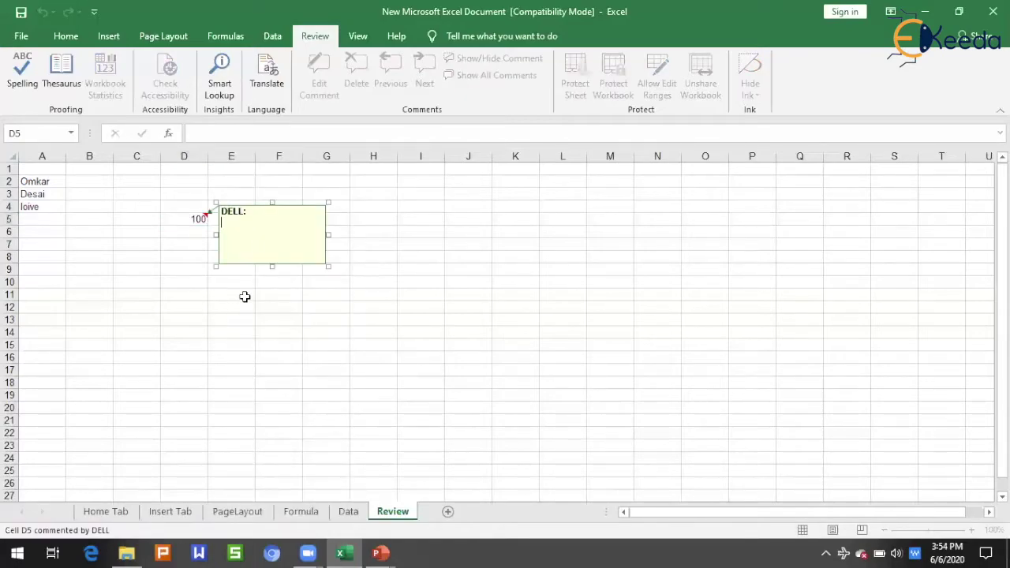
double_click(242, 210)
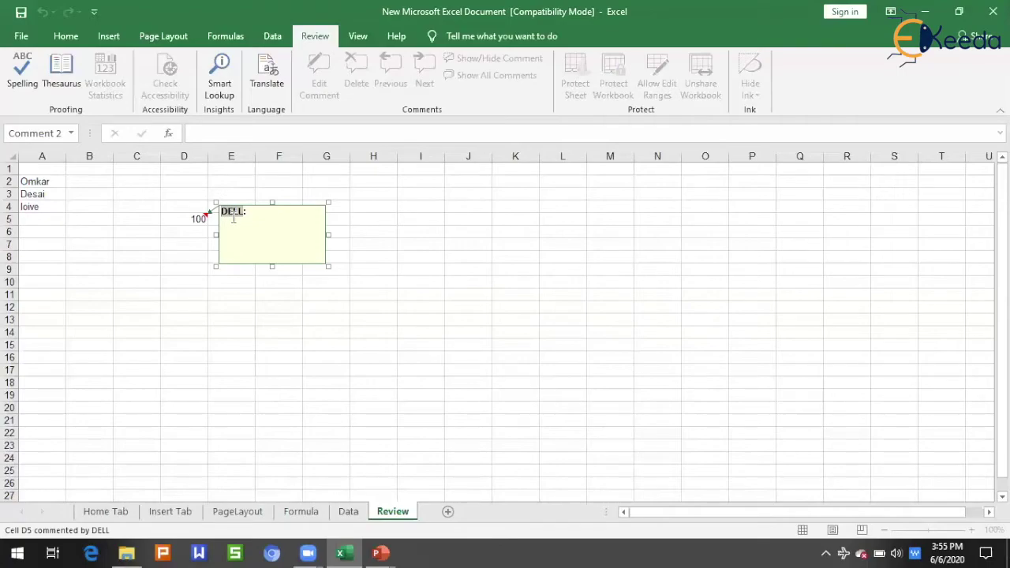
text(Omkar Desai)
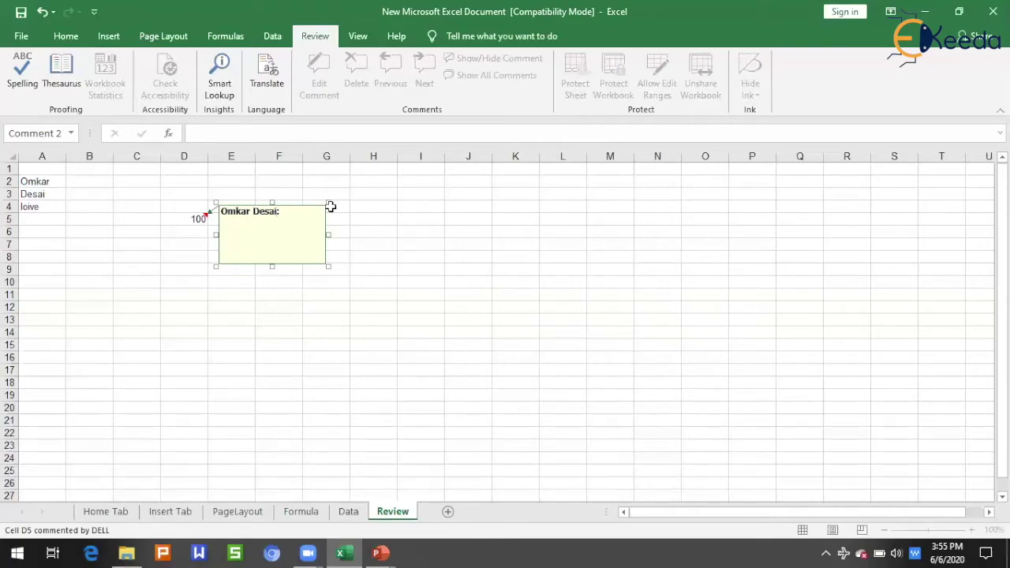
text(:)
click(214, 306)
mouse_move(196, 220)
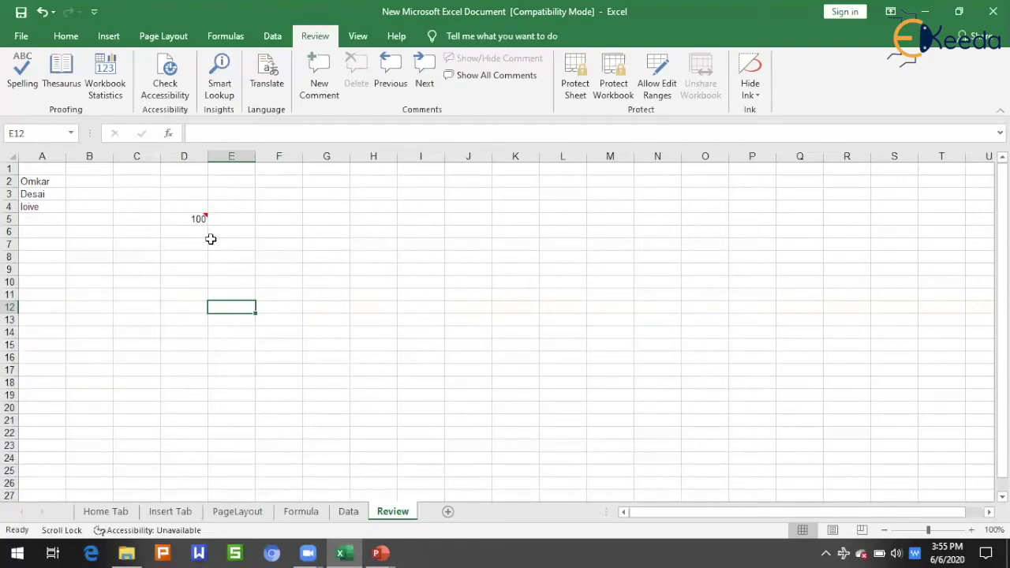
Edit D5's comment to read 'Split of 100 as 40 - section1, 40 section 2, 20 section3'.
click(198, 217)
right_click(198, 216)
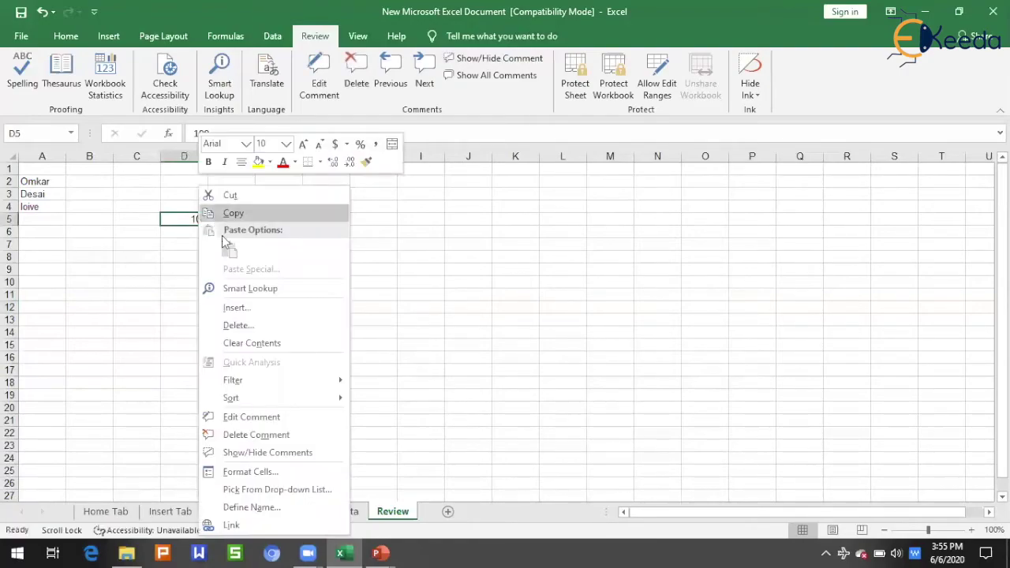
click(264, 417)
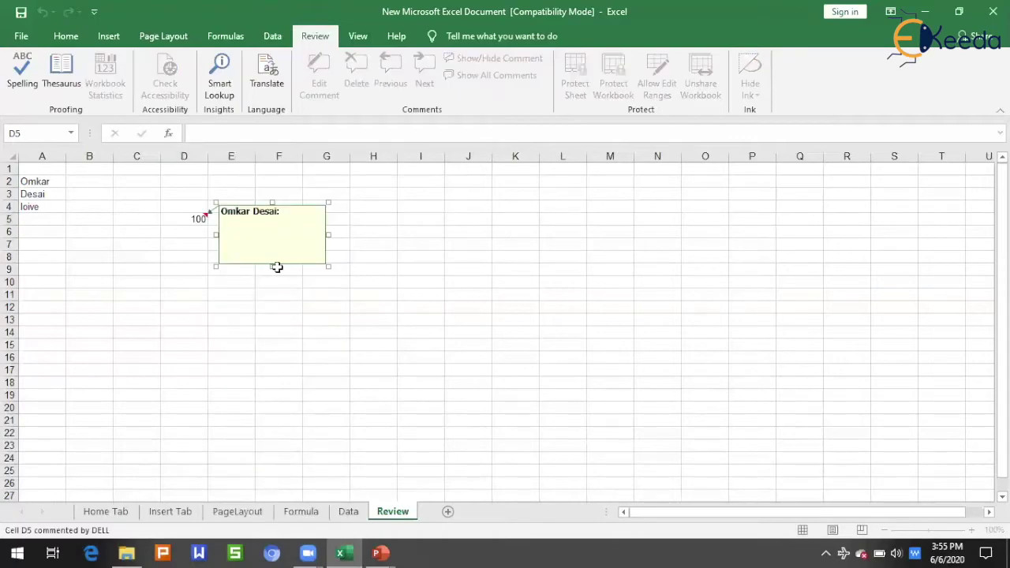
text(Split of)
text(ection1)
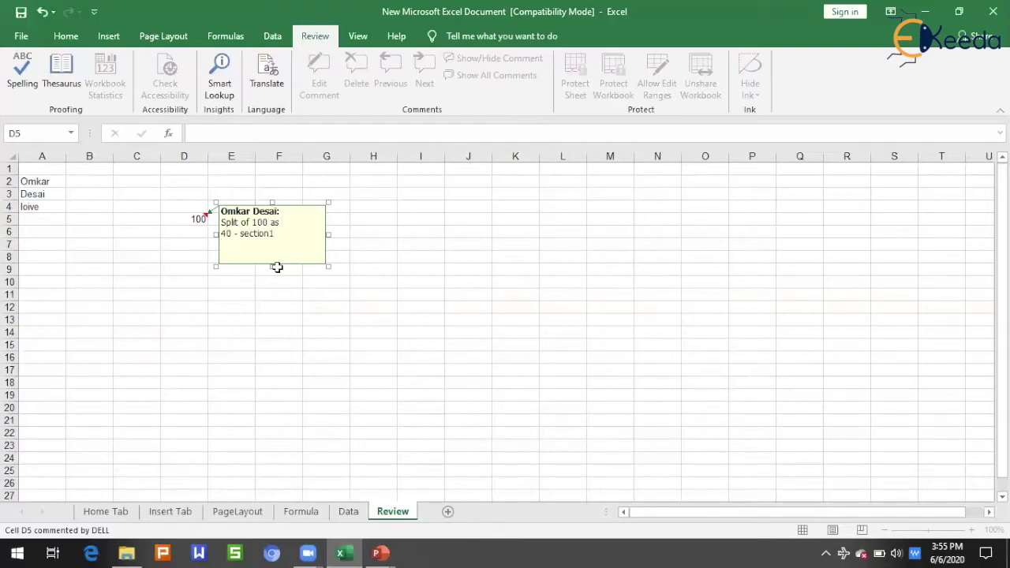
text( 40 section 2 20 se)
text(ction)
text(3)
click(272, 294)
click(185, 220)
click(185, 331)
mouse_move(195, 219)
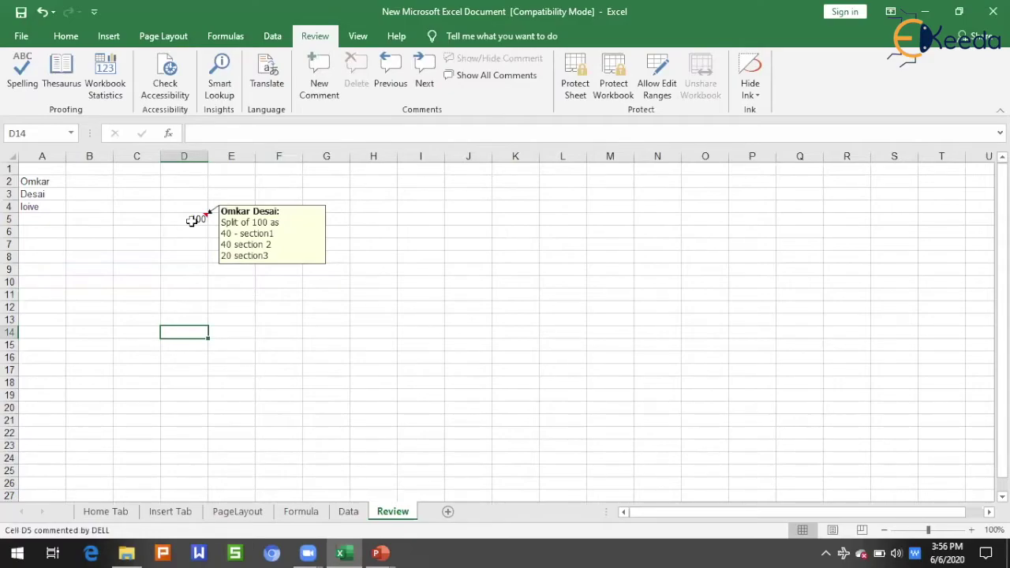
Make D5's comment permanently visible using Show/Hide Comments from its right-click menu.
click(224, 293)
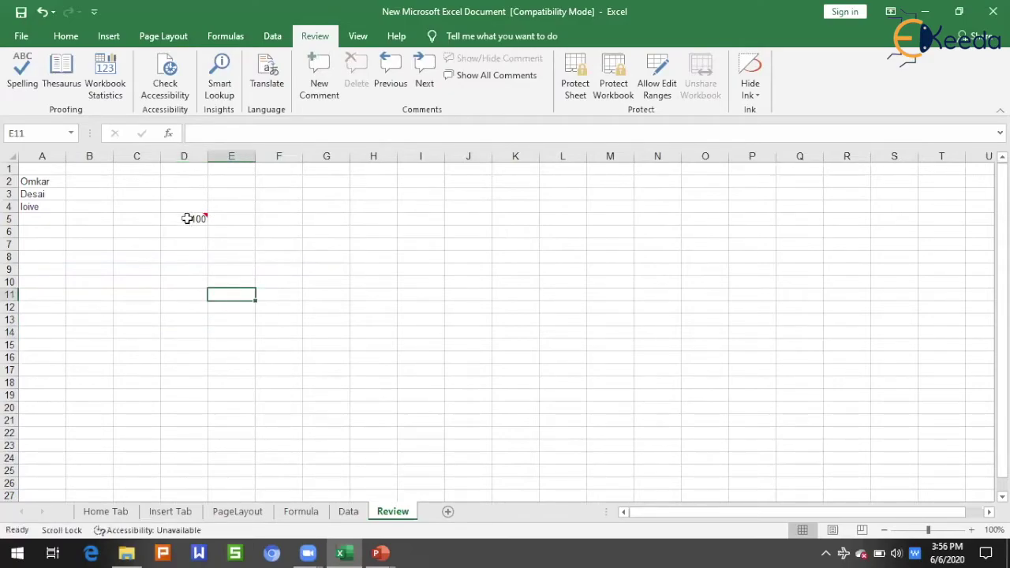
click(189, 216)
right_click(189, 216)
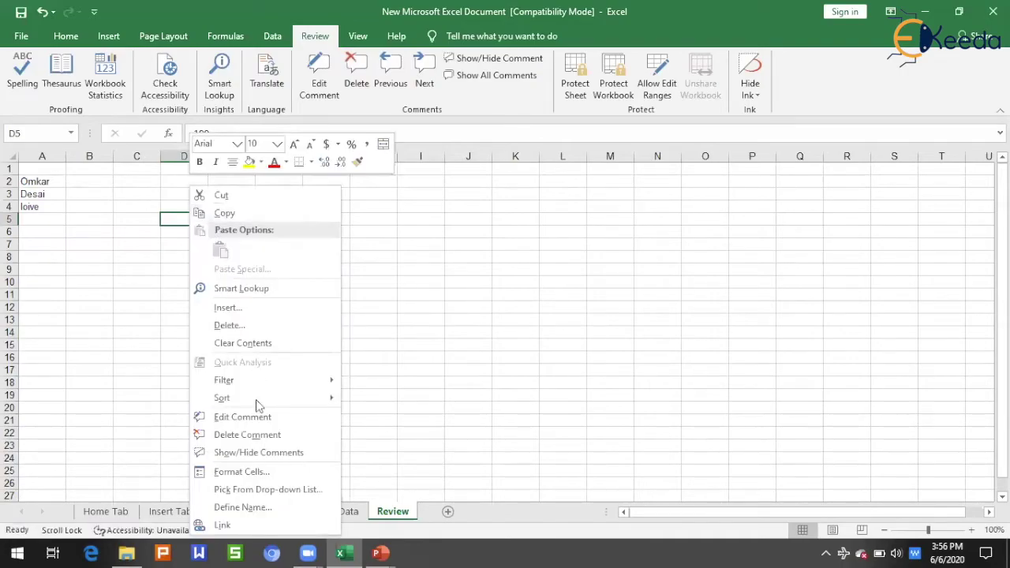
click(271, 453)
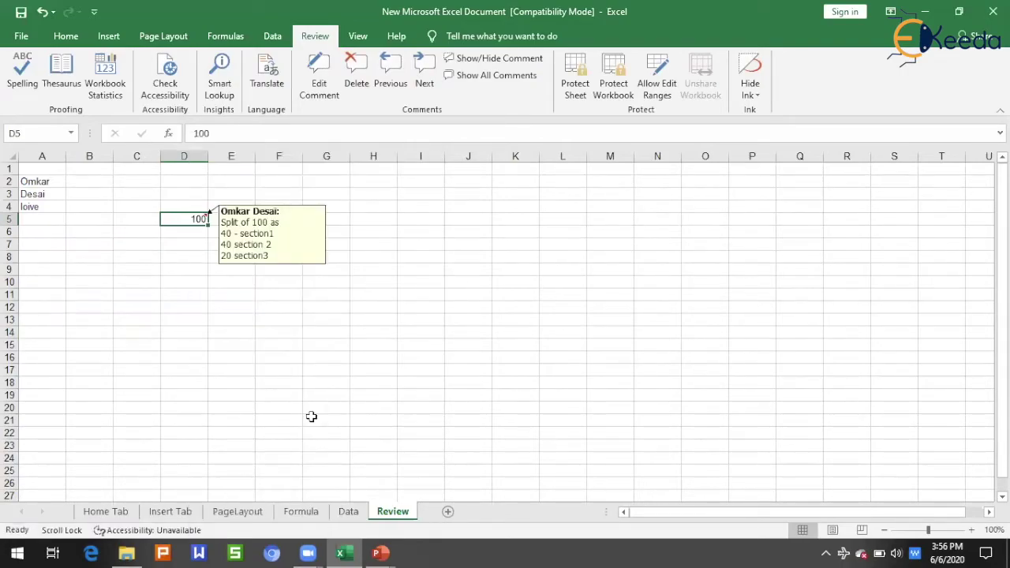
click(260, 332)
Hide D5's comment again with Review > Show/Hide Comment, leaving only its marker.
click(195, 217)
click(502, 62)
click(479, 271)
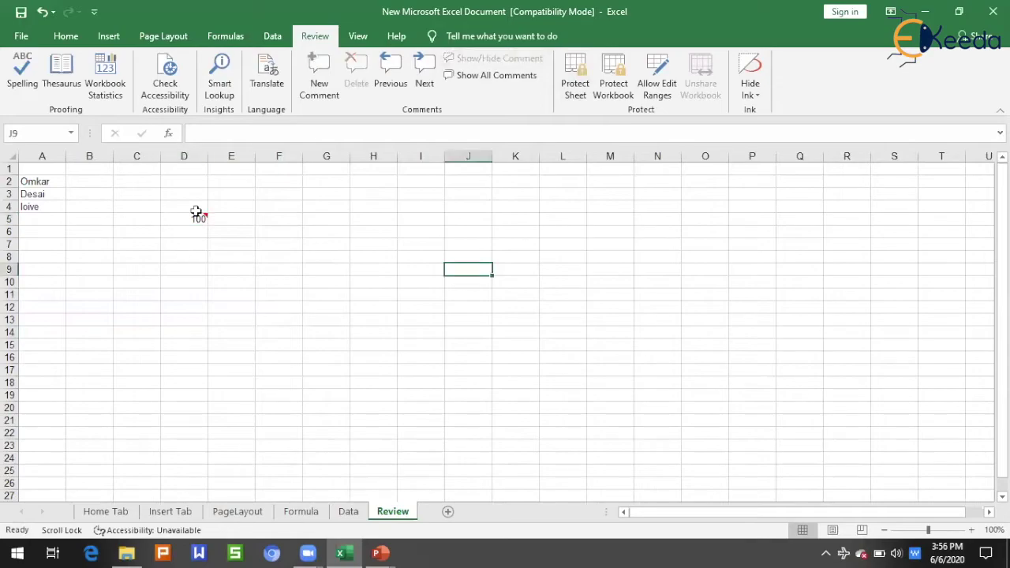
click(171, 216)
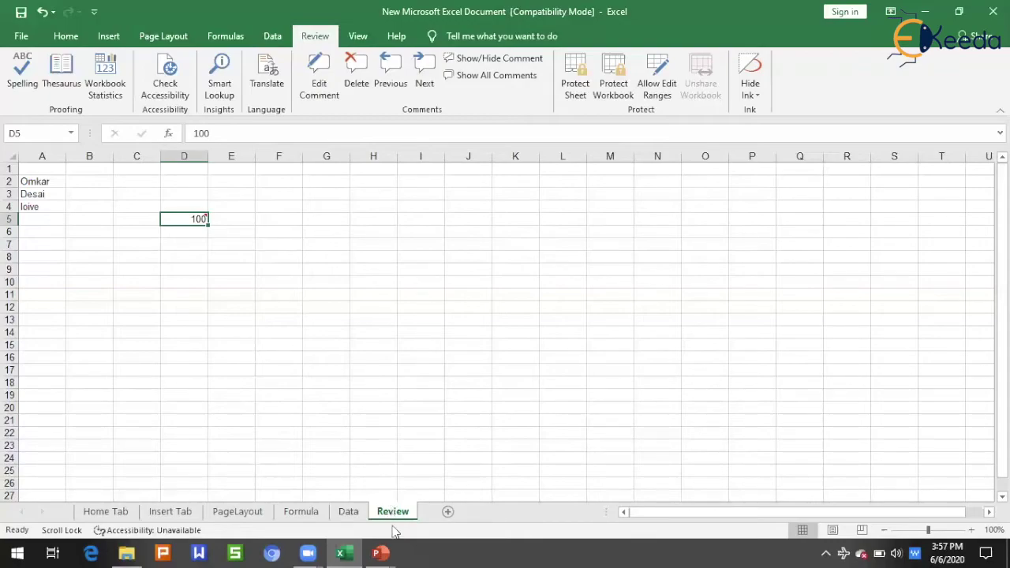
click(578, 83)
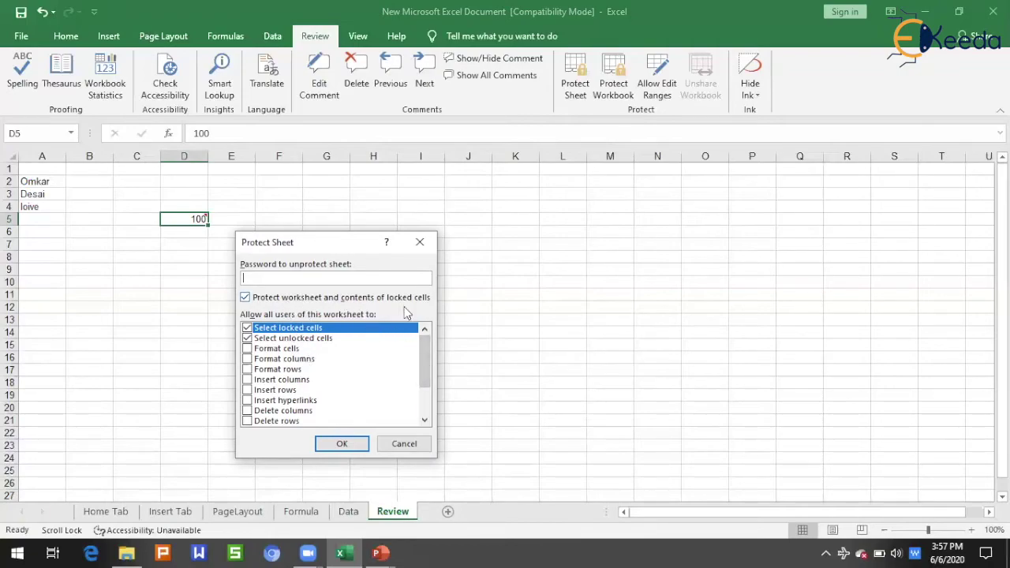
drag(424, 367, 421, 388)
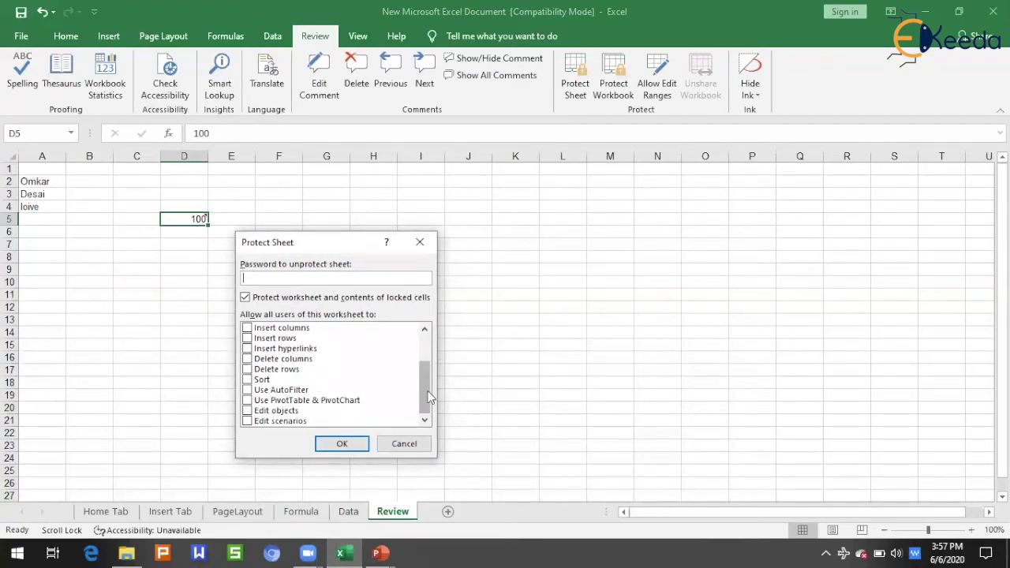
drag(428, 391, 433, 342)
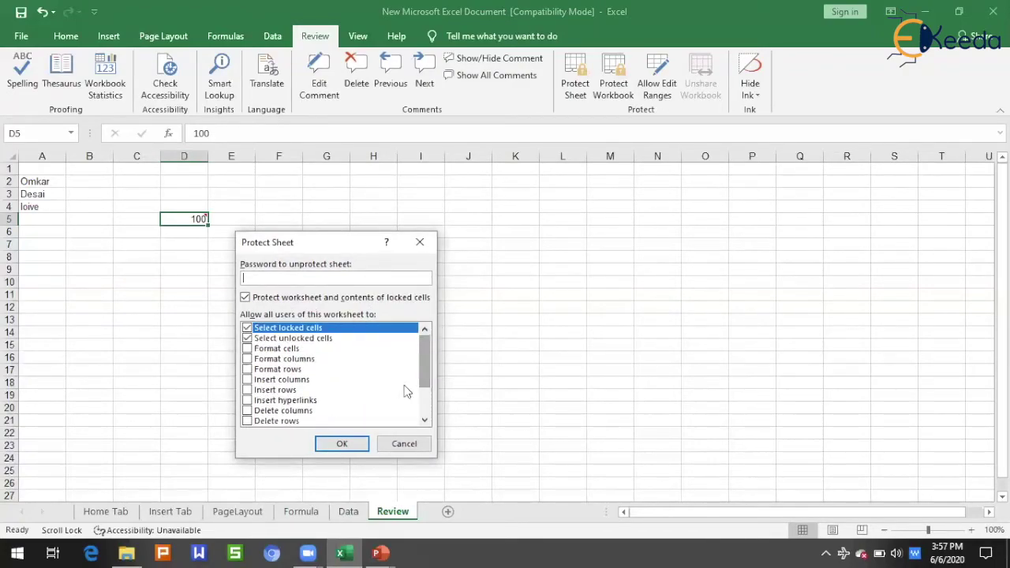
click(403, 444)
click(612, 93)
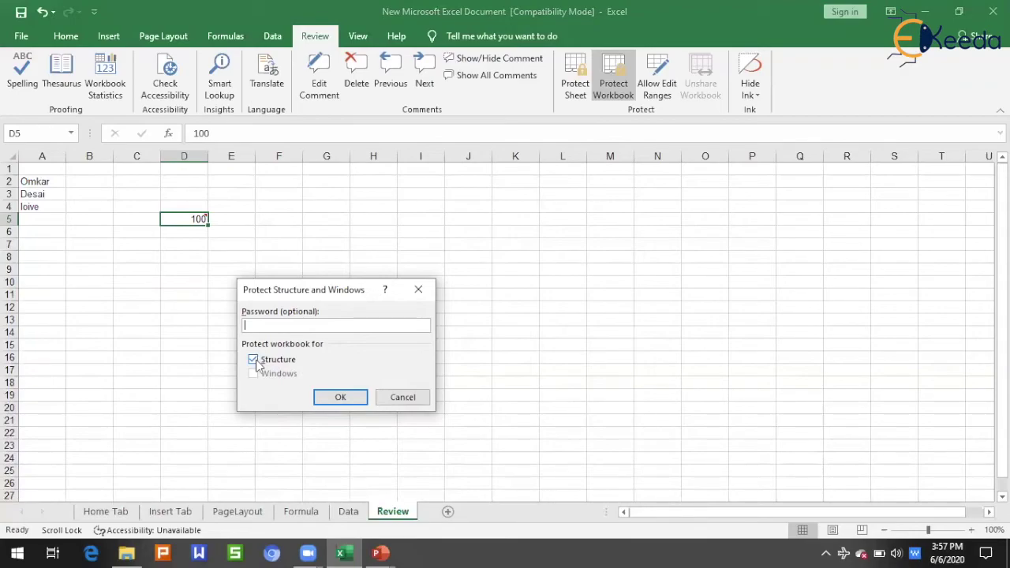
click(402, 399)
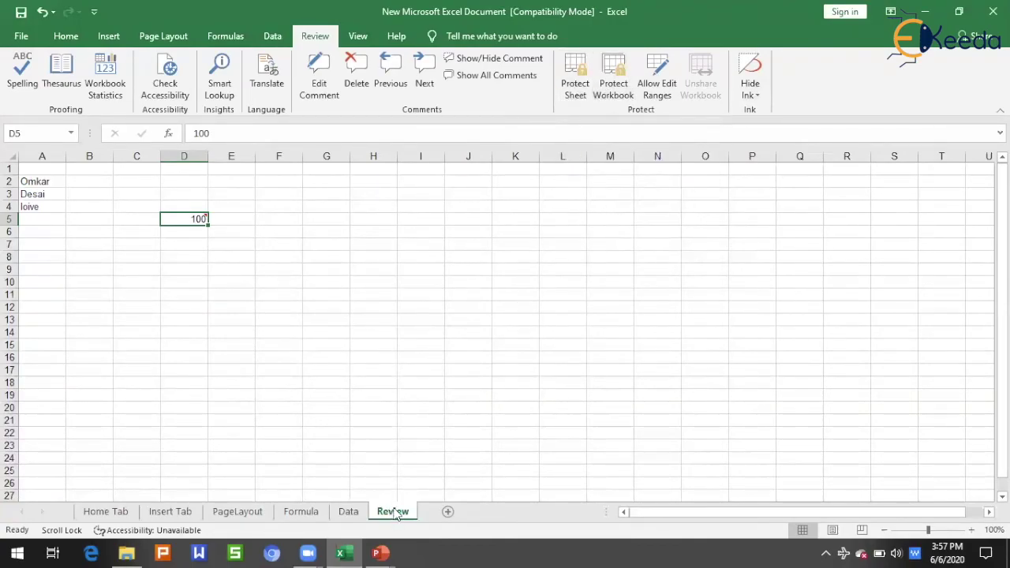
Password-protect the Review sheet from its tab menu, retrying after a mismatched confirmation password.
right_click(397, 515)
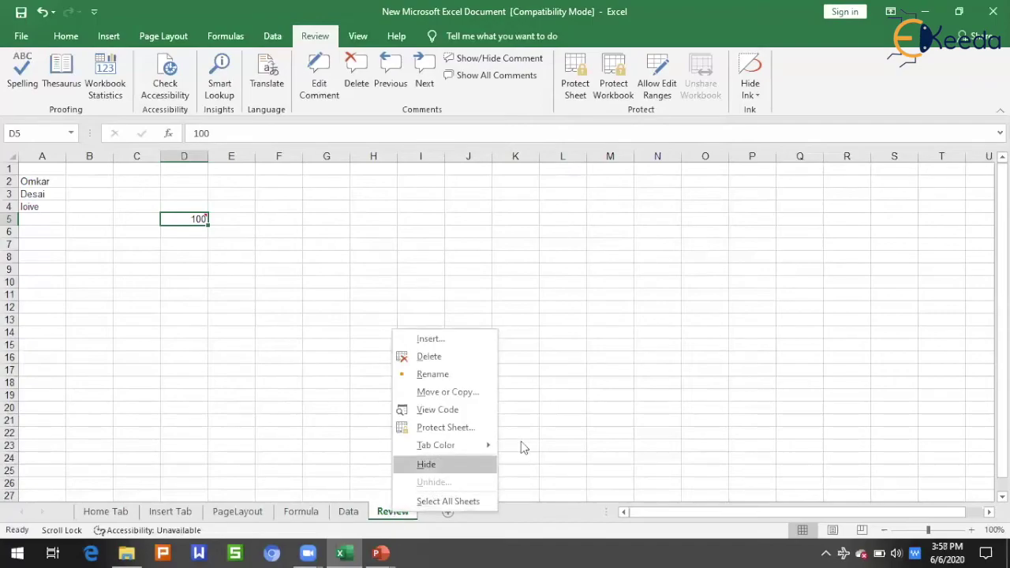
click(437, 427)
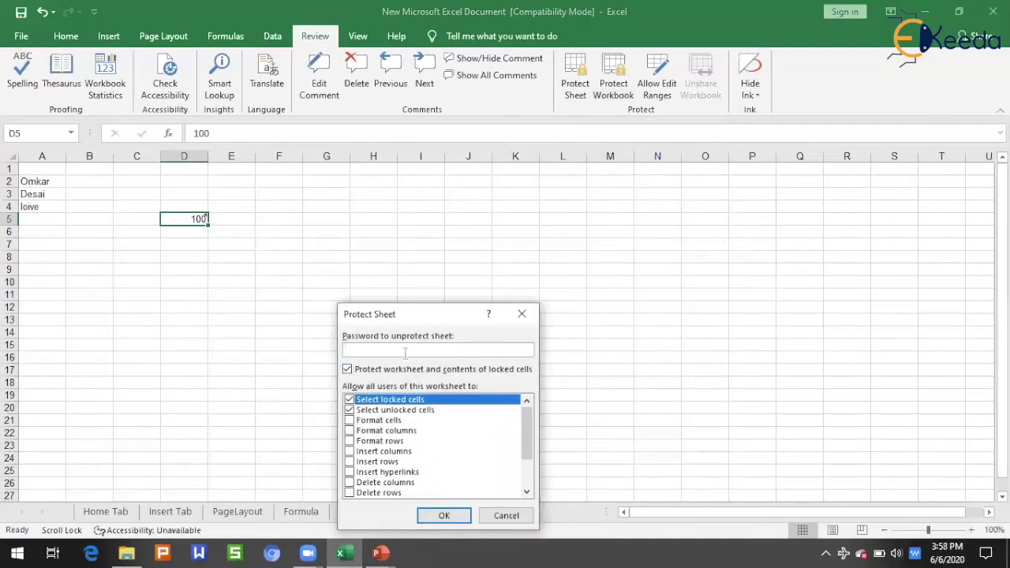
text(1)
click(443, 515)
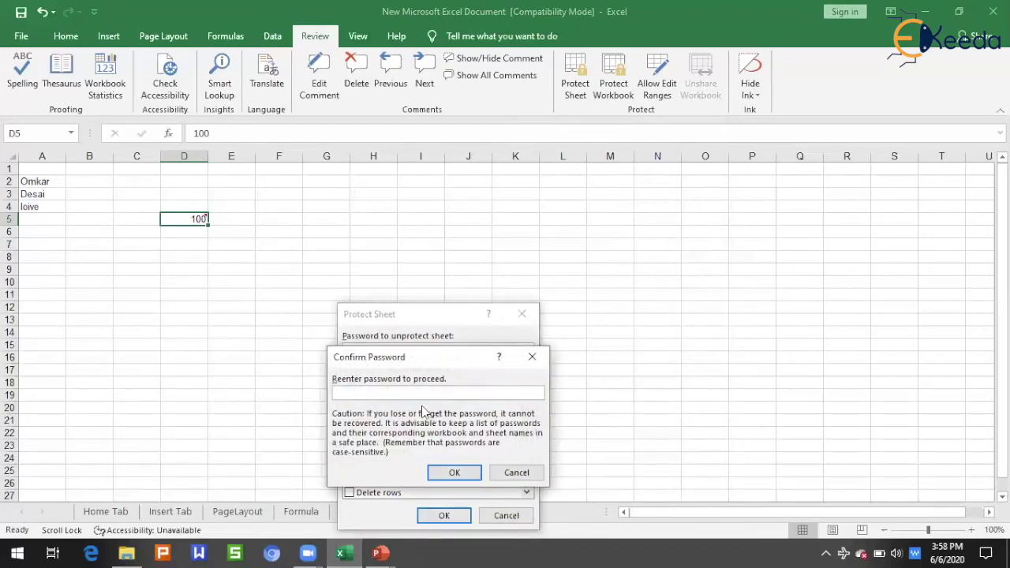
text(12345)
click(455, 472)
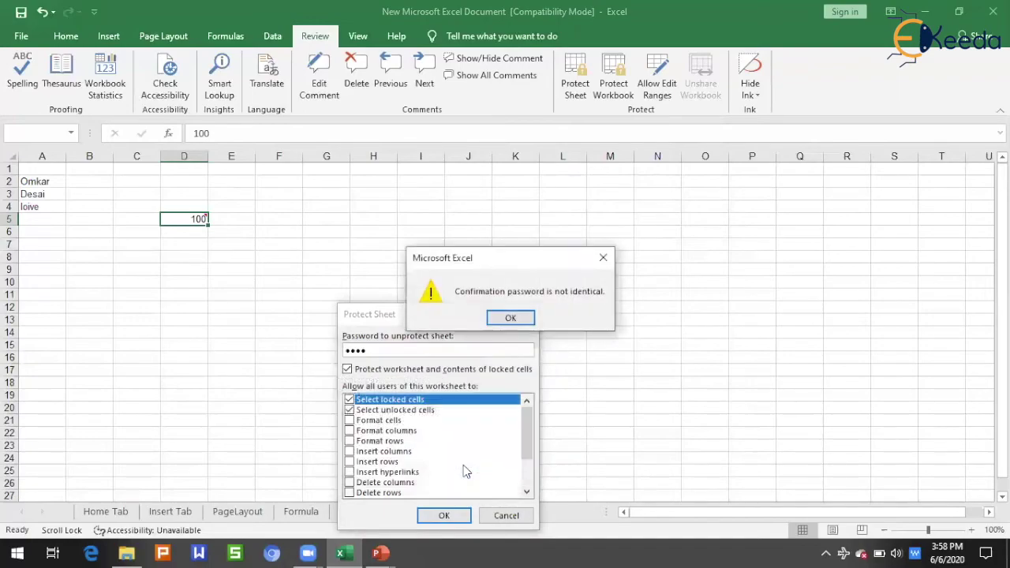
click(518, 323)
key(BackSpace)
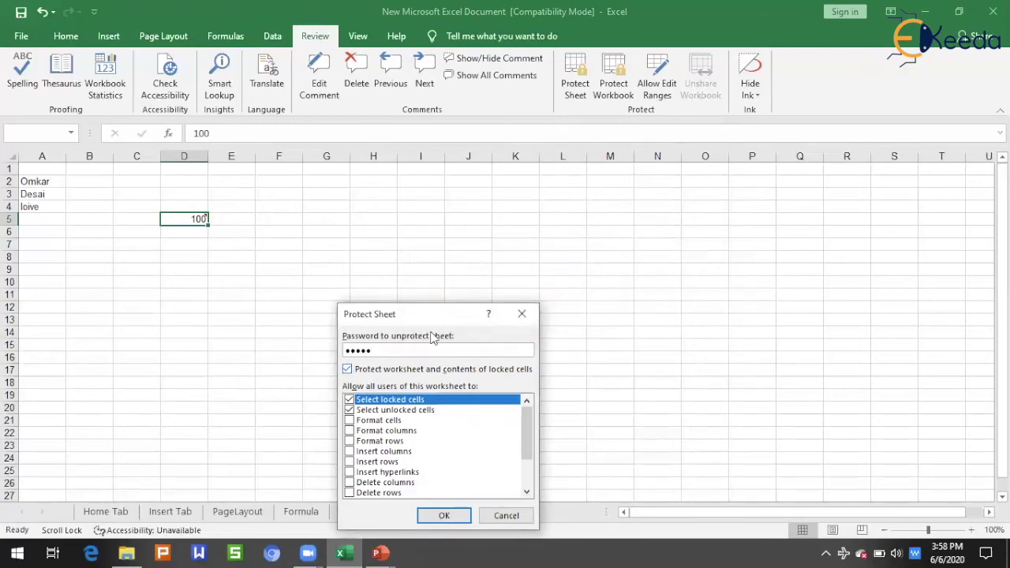
click(444, 515)
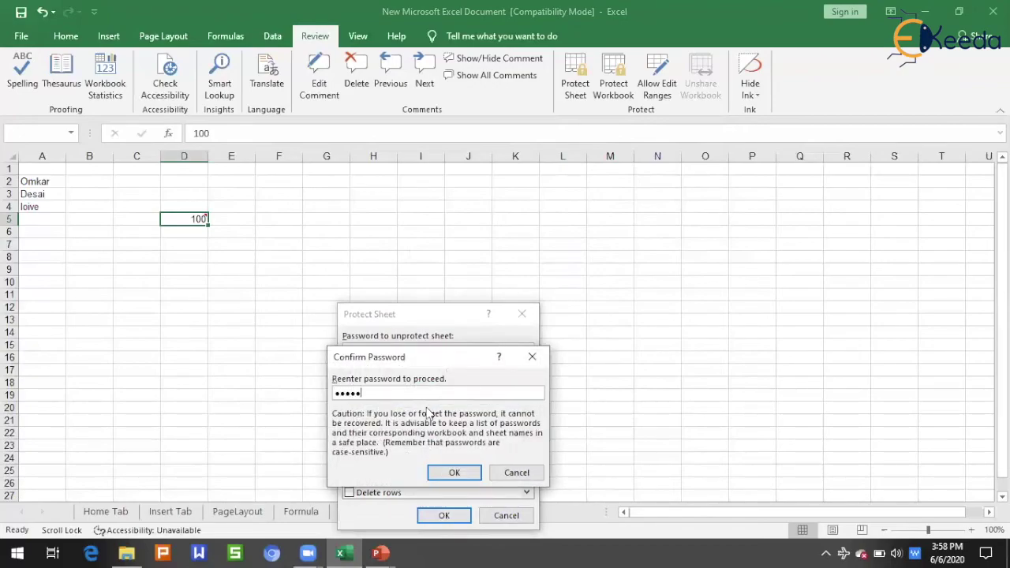
key(Return)
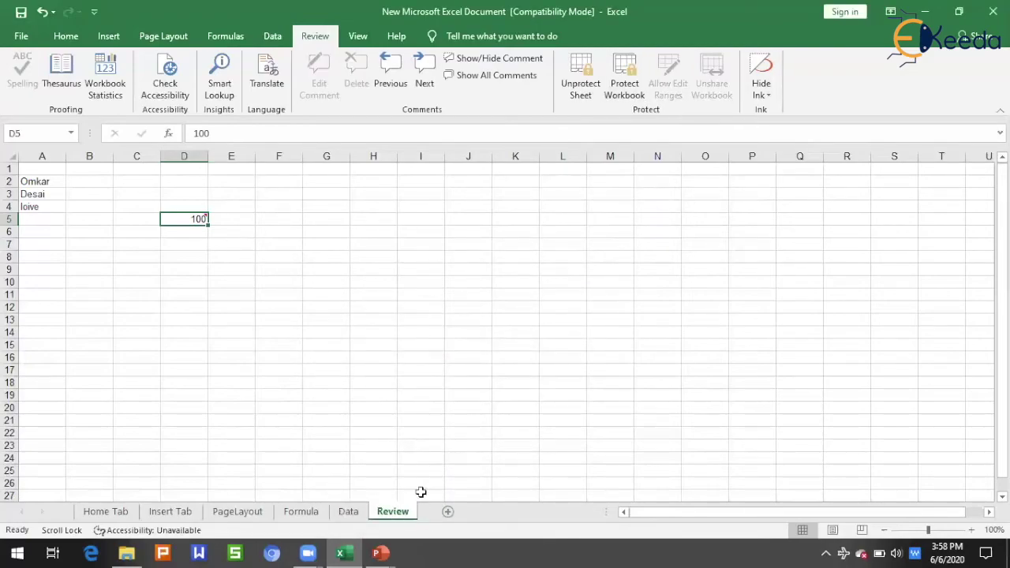
click(598, 368)
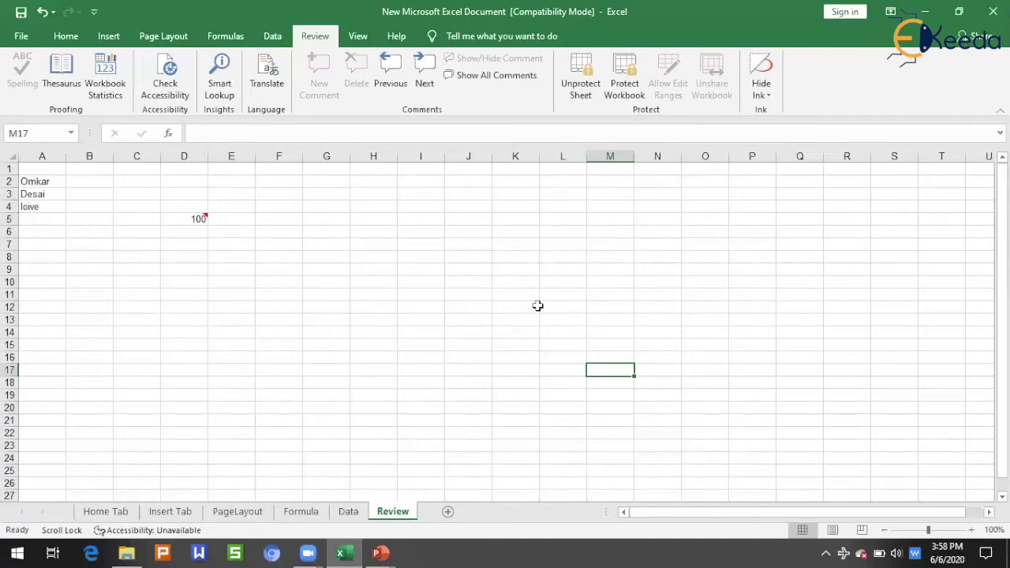
Unprotect the Review sheet with its password, then open Allow Users to Edit Ranges.
click(592, 81)
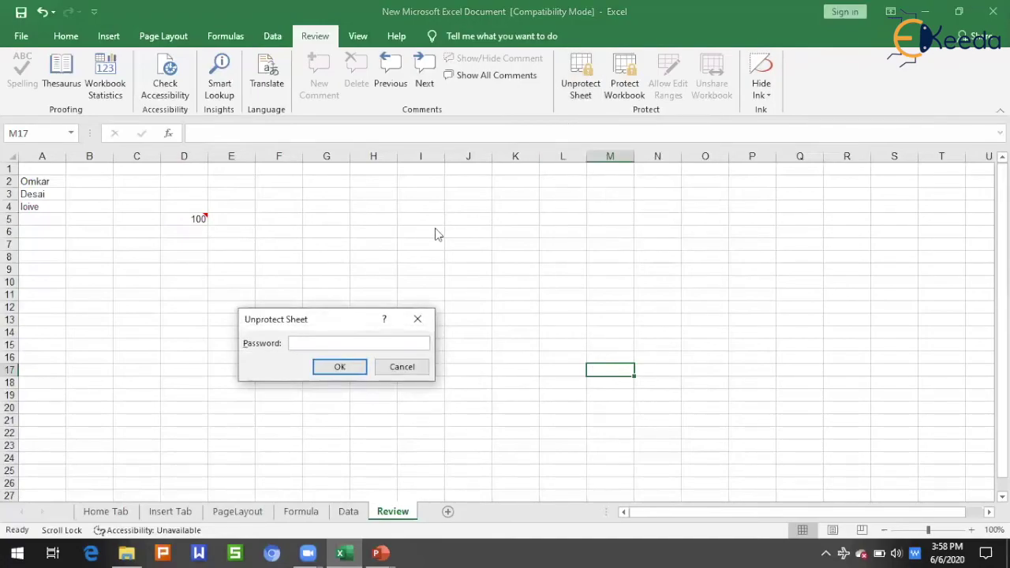
key(Return)
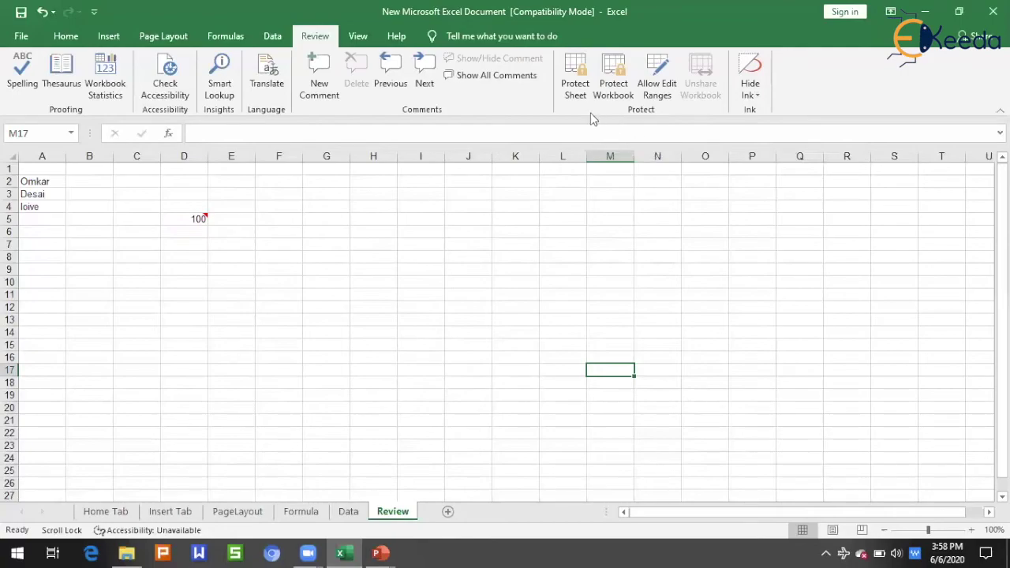
click(657, 88)
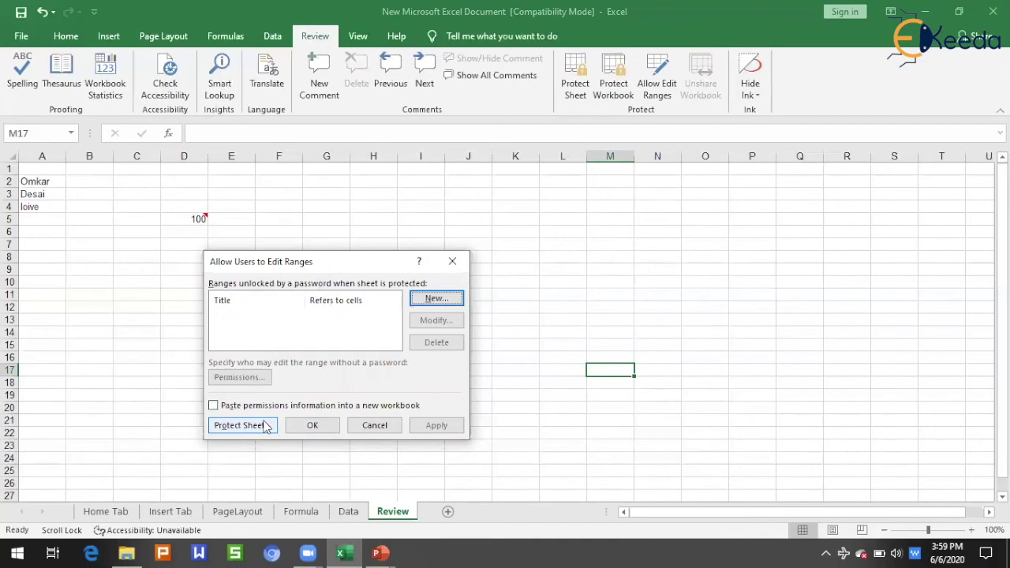
Cancel Allow Users to Edit Ranges without adding ranges, then show PowerPoint's closing 'Thank you' slide.
click(377, 426)
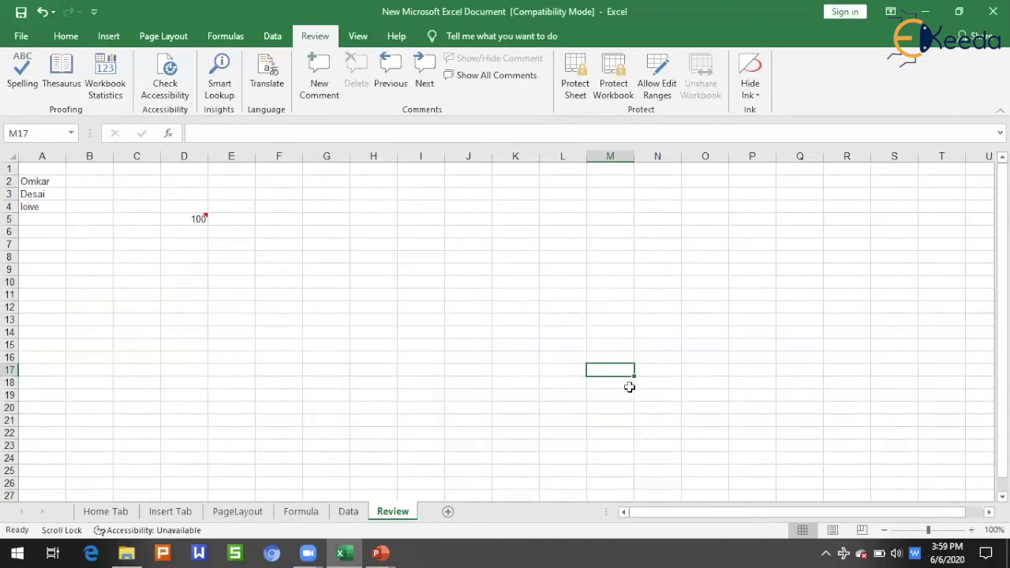
mouse_move(378, 552)
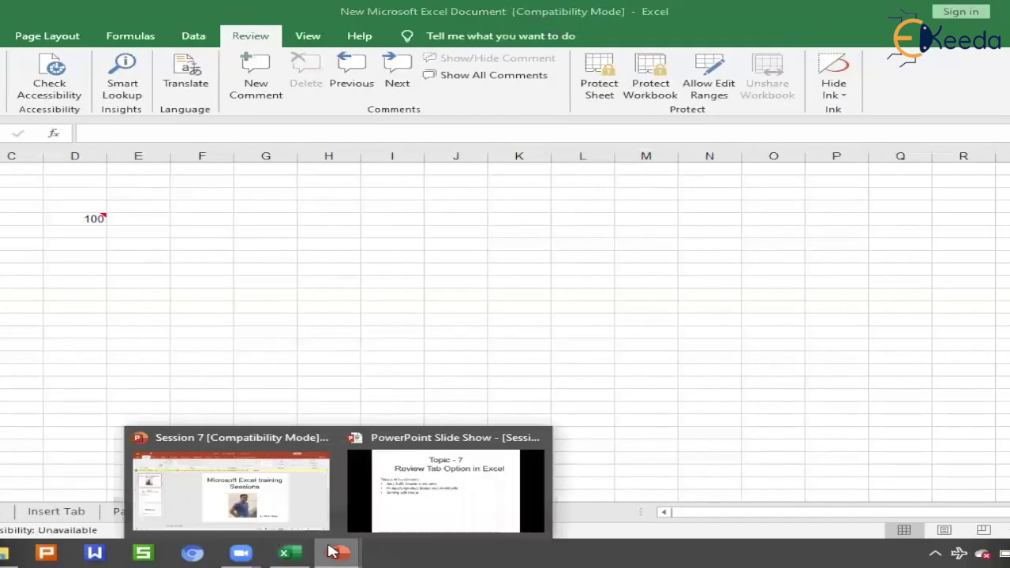
click(446, 489)
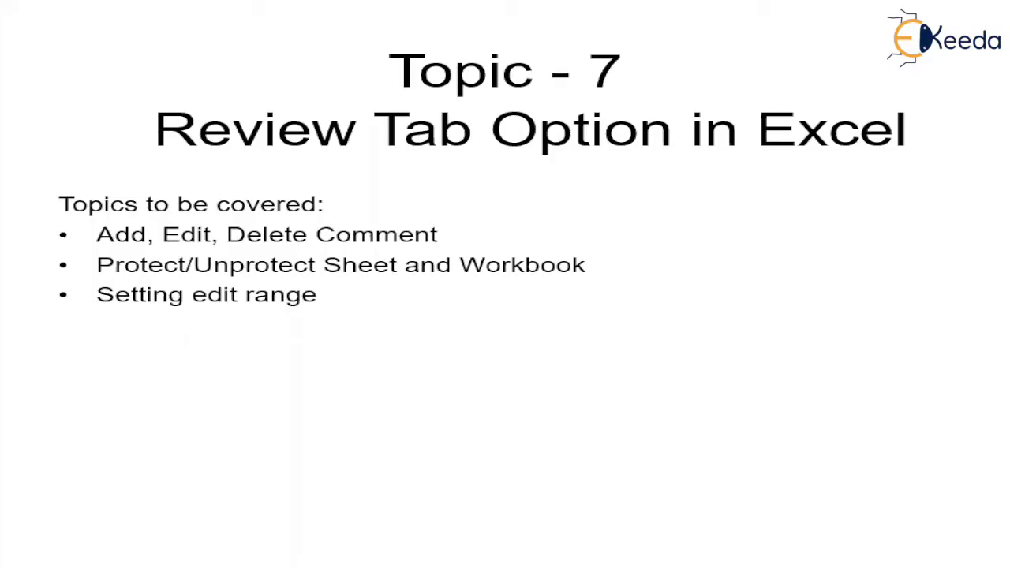
key(Right)
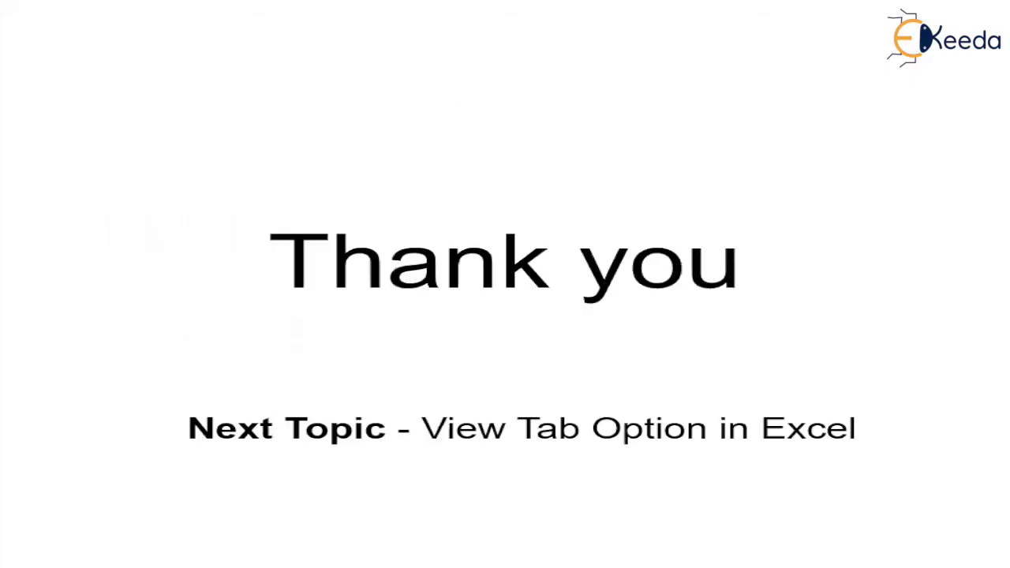